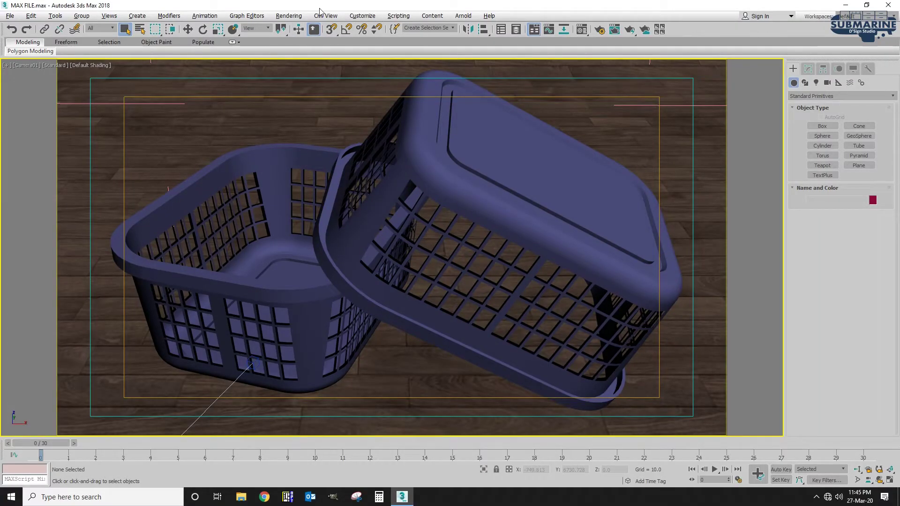
Step: Show the Rendering menu with its Compact and Slate Material Editor options
left_click(289, 16)
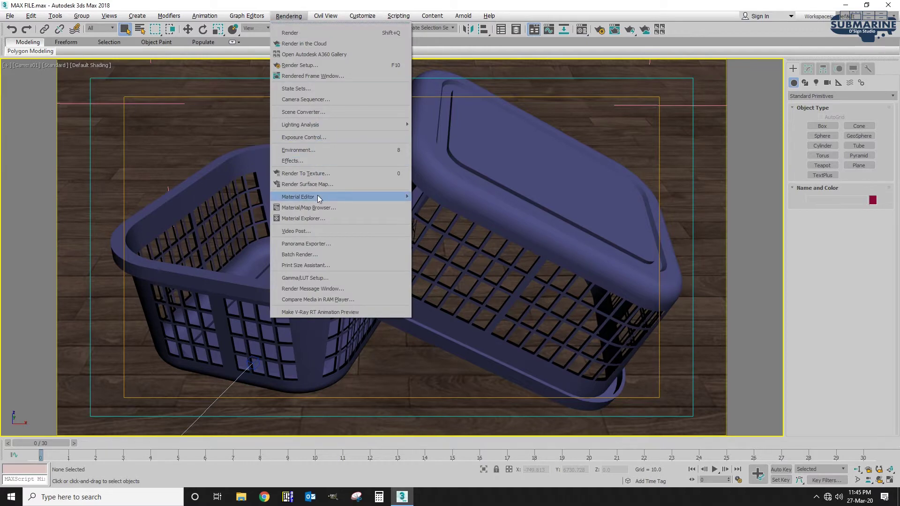
mouse_move(298, 196)
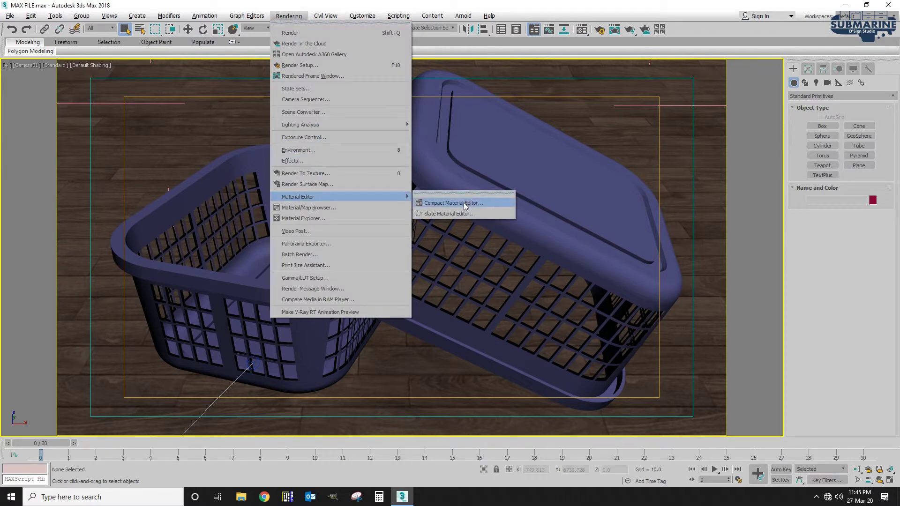
Step: Open the Compact Material Editor and move its window up slightly
left_click(458, 215)
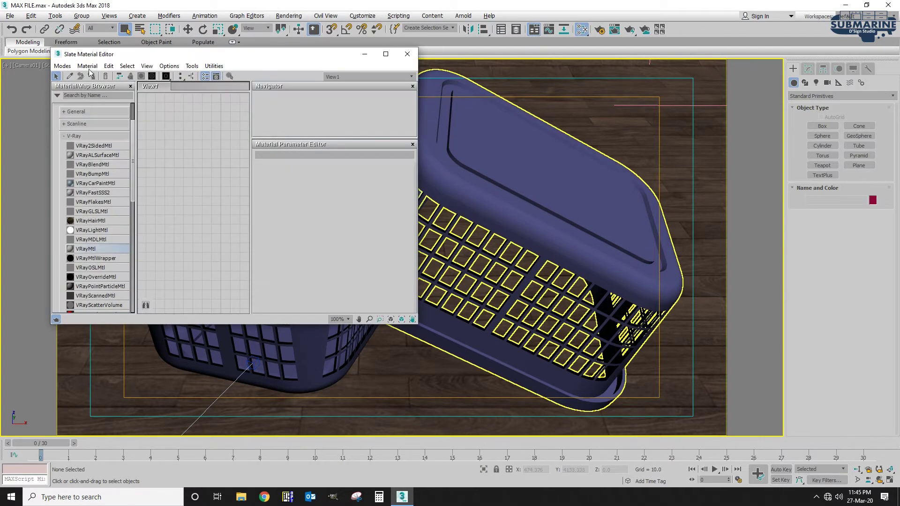
left_click(63, 66)
left_click(89, 75)
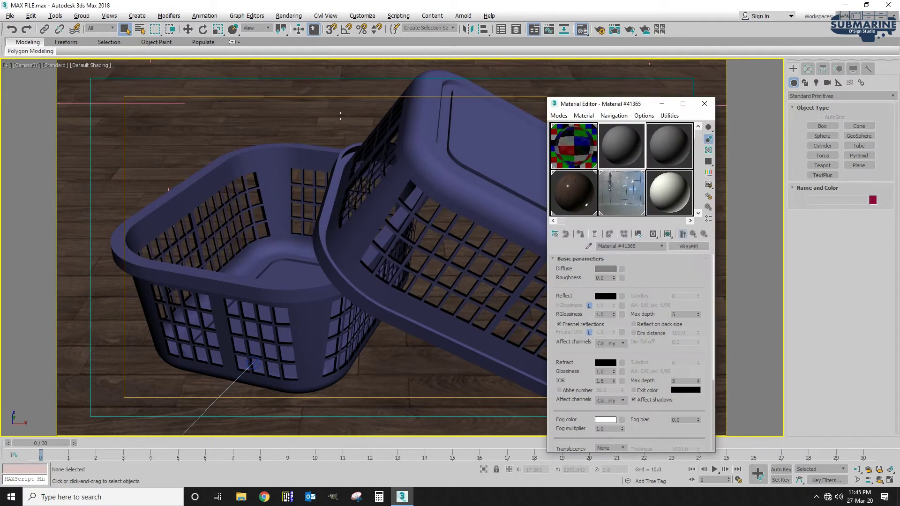
left_click_drag(628, 104, 635, 81)
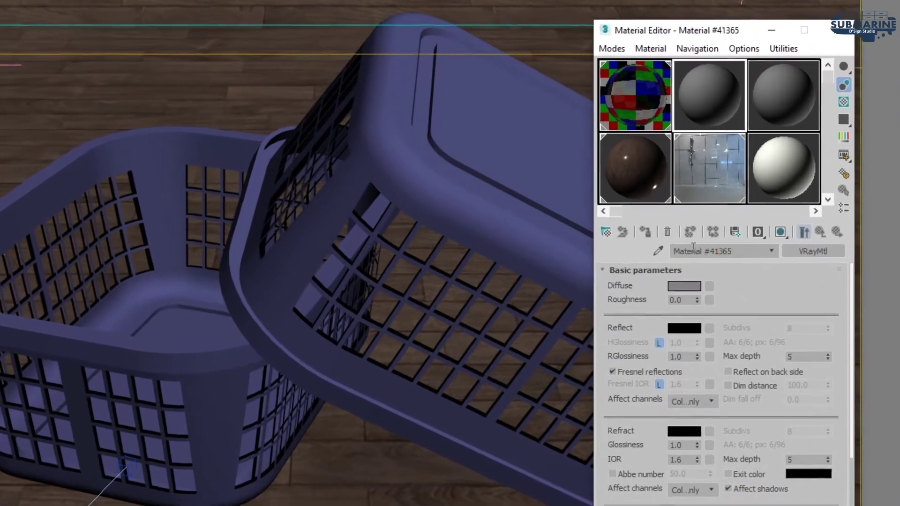
Step: Rename the VRayMtl sample slot to RED SEMI POLISHED PLASTIC
left_click(693, 249)
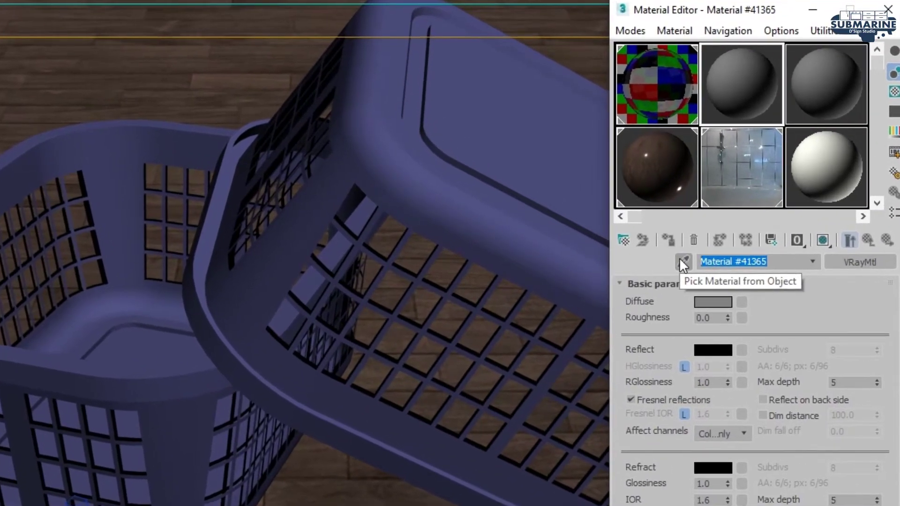
type("RED SEMI")
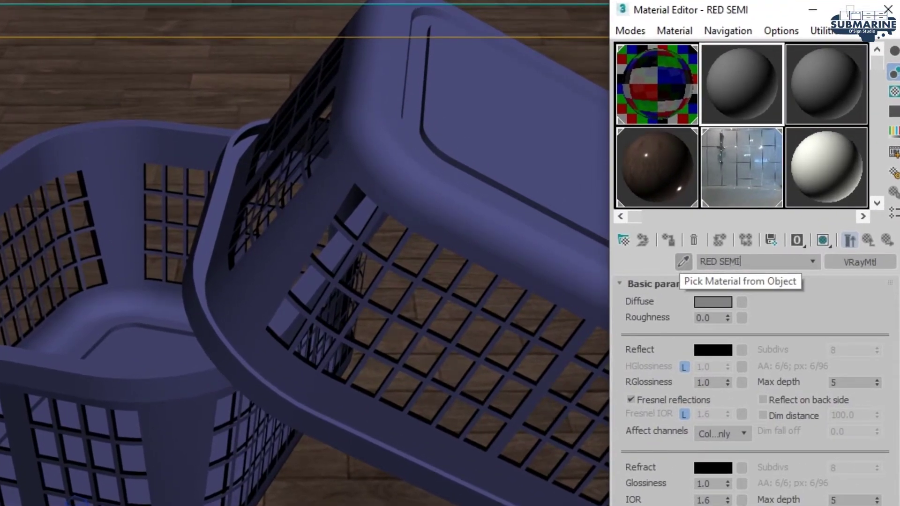
type("ED PLASTIC")
key("Return")
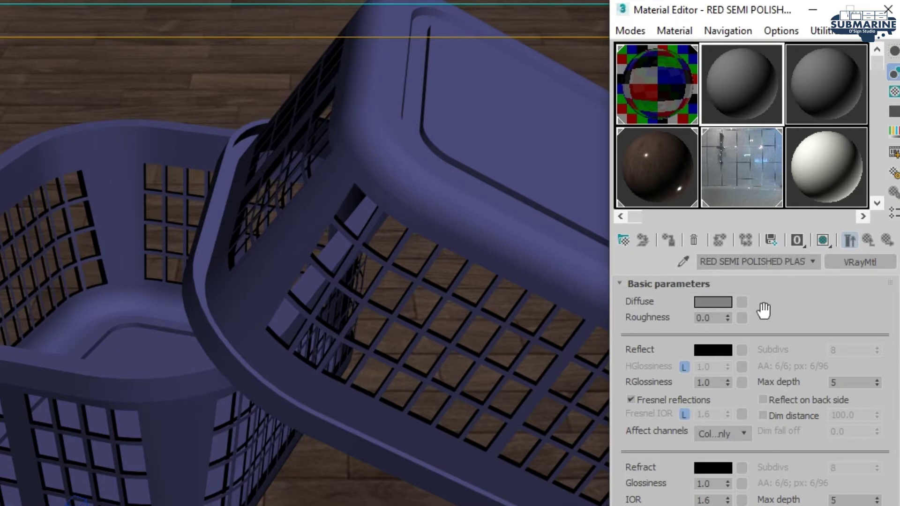
left_click(717, 305)
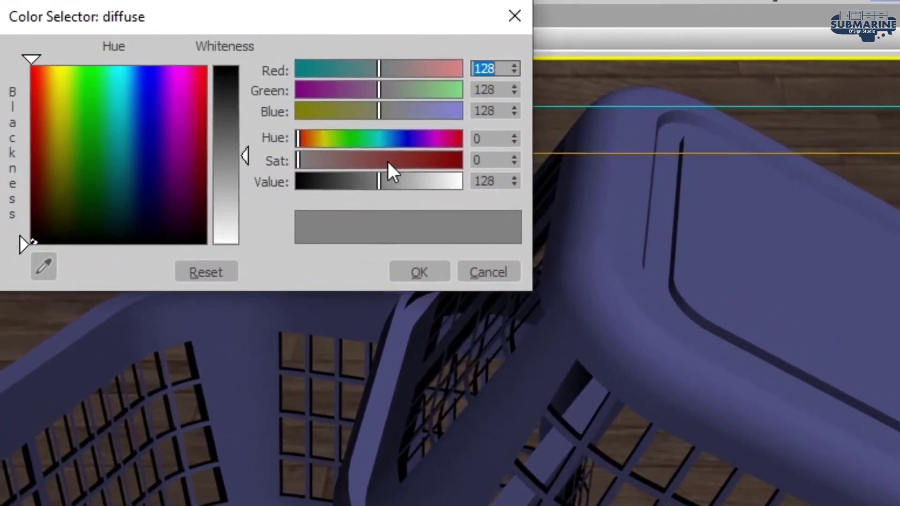
Step: Set the diffuse colour to dark red RGB 137, 0, 0
type("137")
key("Tab")
type("0")
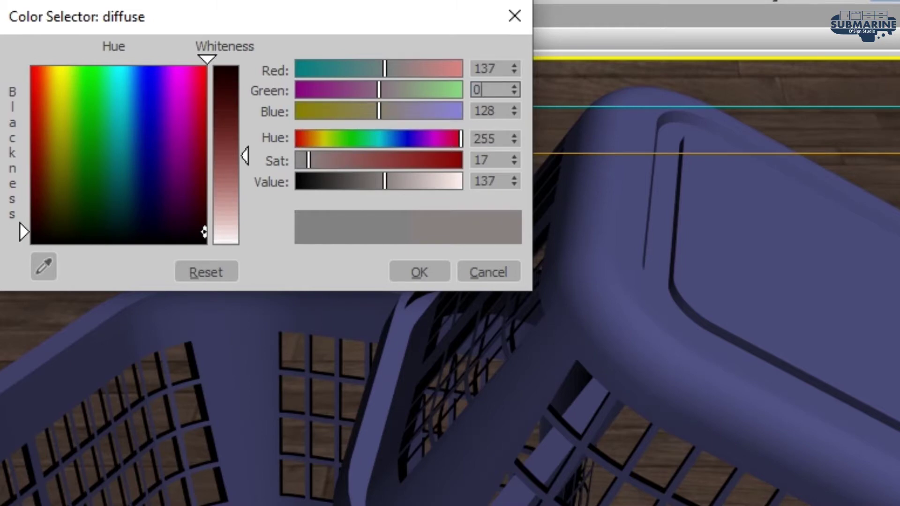
key("Tab")
type("0")
key("Return")
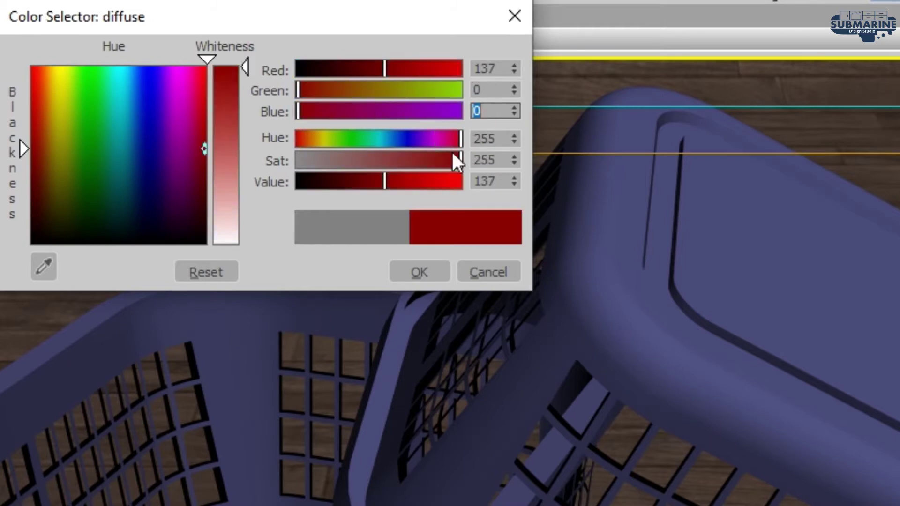
left_click(429, 278)
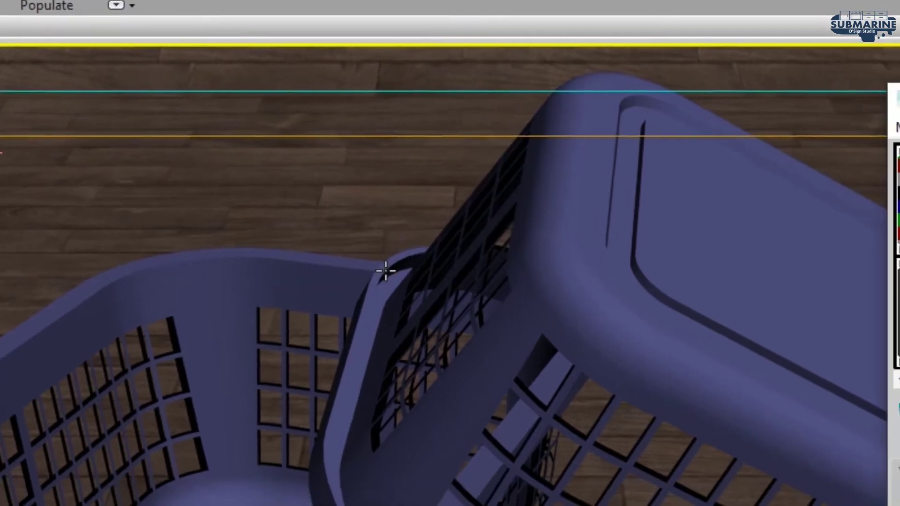
Step: Apply the red material to the left basket and enlarge its preview window
left_click(185, 224)
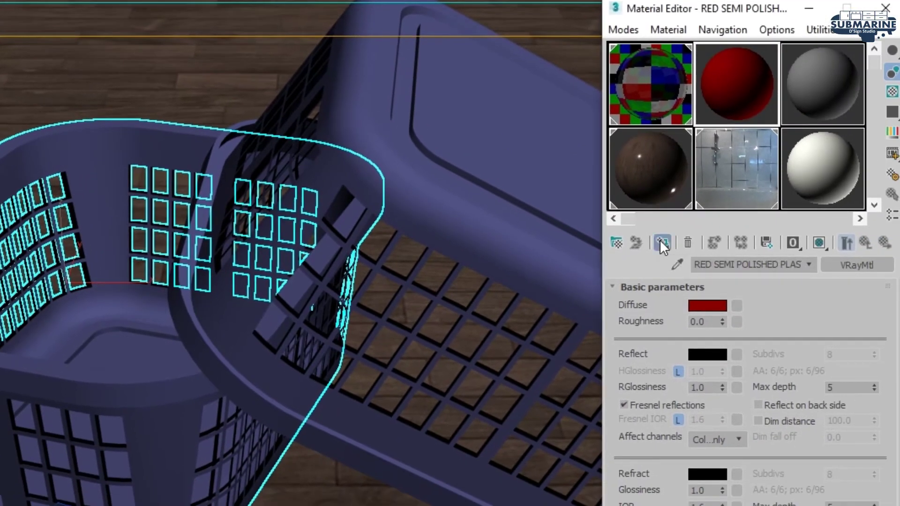
left_click(661, 242)
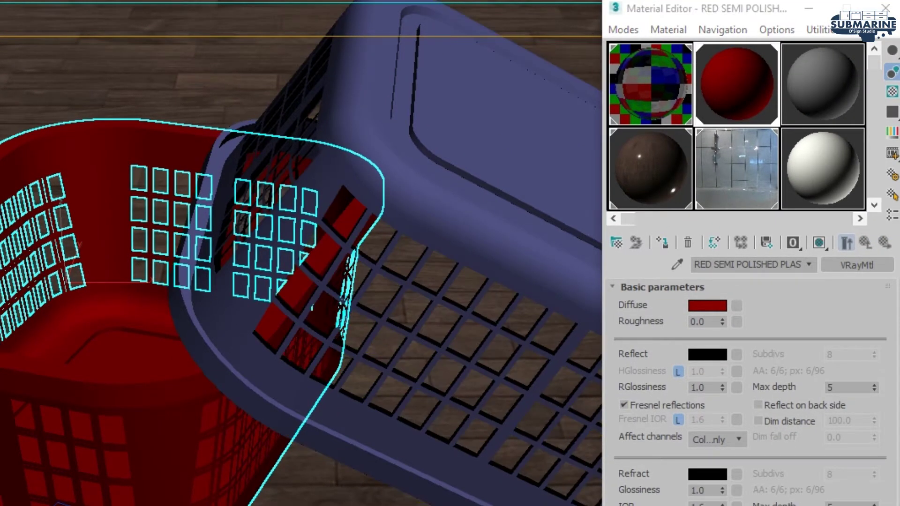
double_click(737, 84)
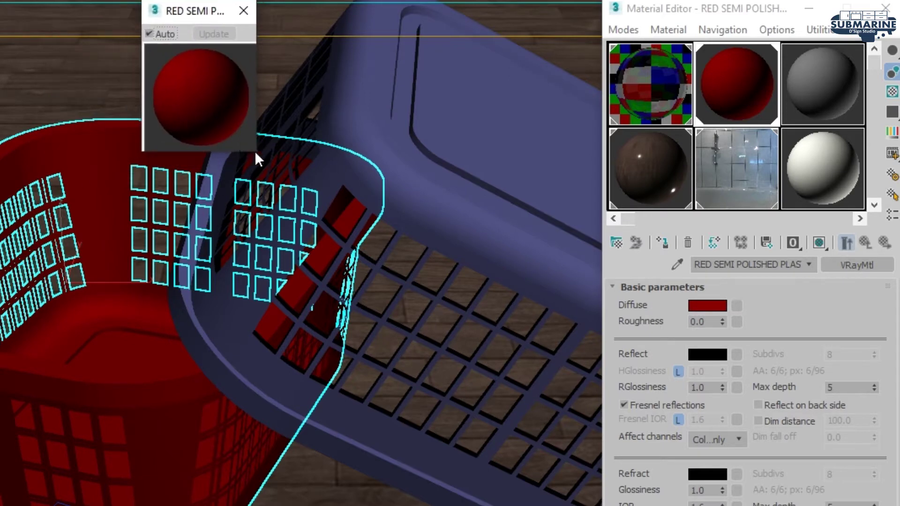
left_click_drag(256, 151, 675, 474)
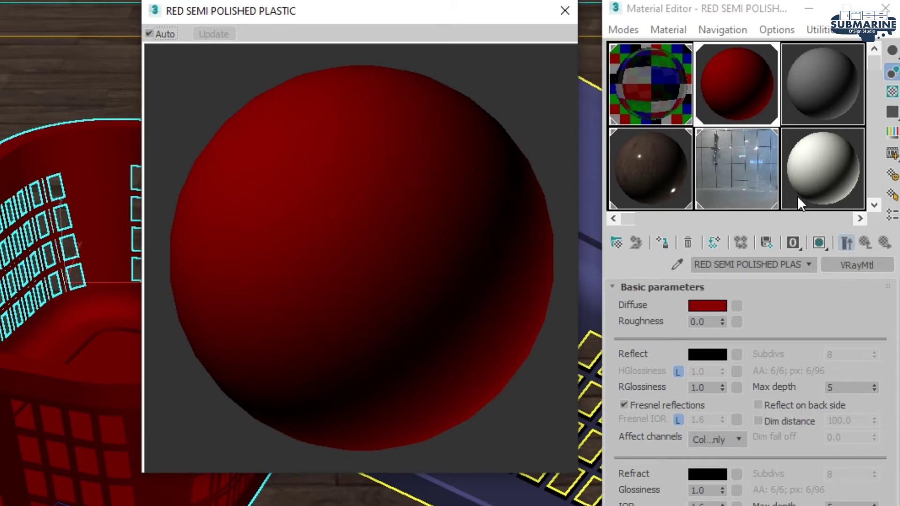
left_click(736, 303)
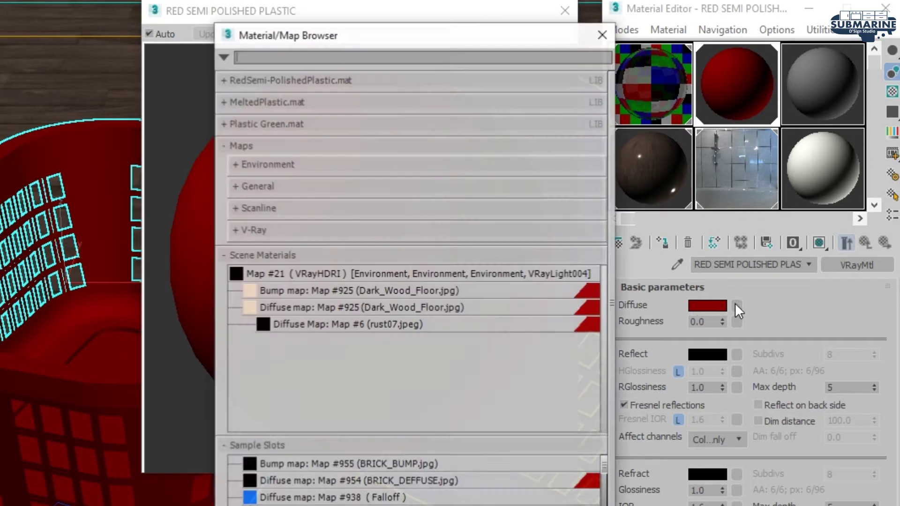
Step: Add a Falloff map to the diffuse with a dark red front colour
left_click(271, 187)
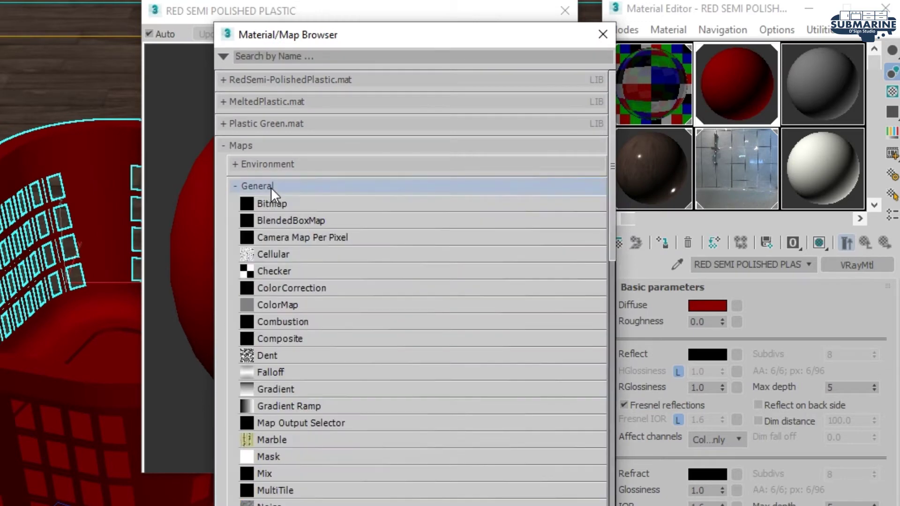
scroll(322, 323, "down", 1)
double_click(282, 334)
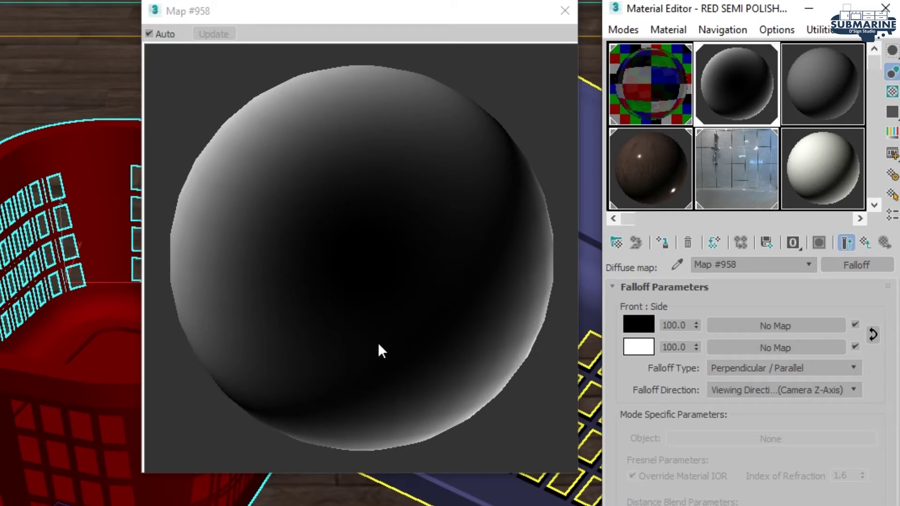
left_click(639, 334)
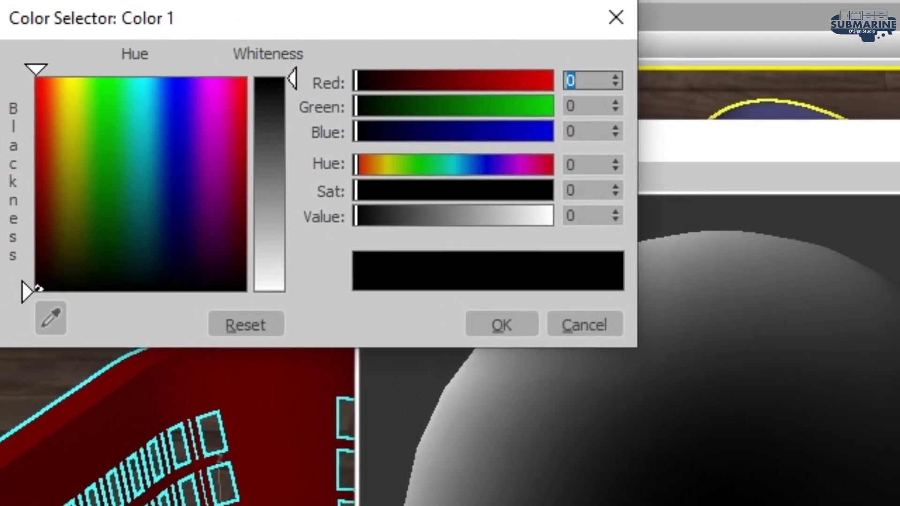
key("Tab")
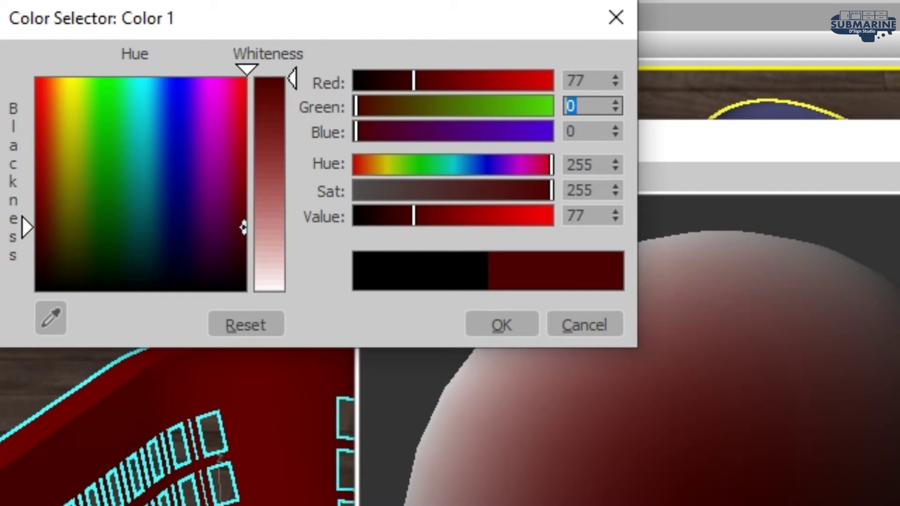
left_click(517, 323)
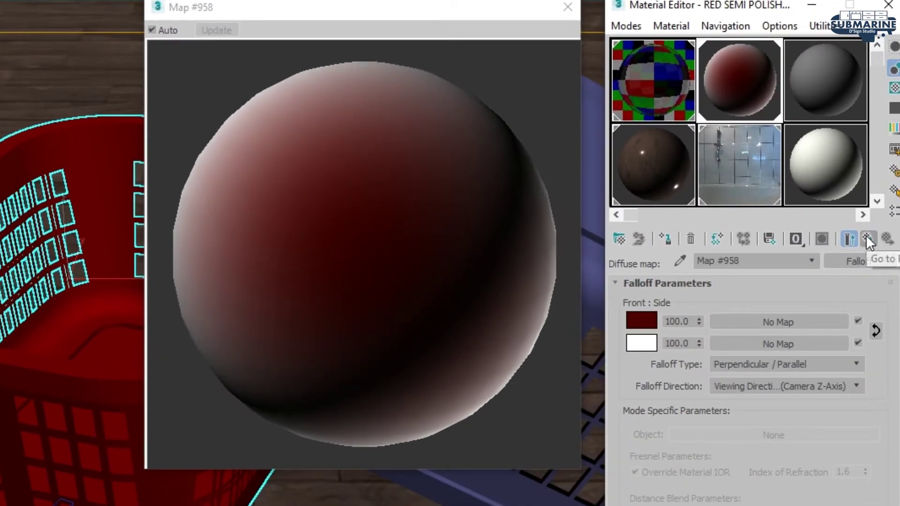
left_click(850, 239)
Step: Copy the red diffuse colour into the Falloff map's side colour
right_click(709, 303)
left_click(741, 311)
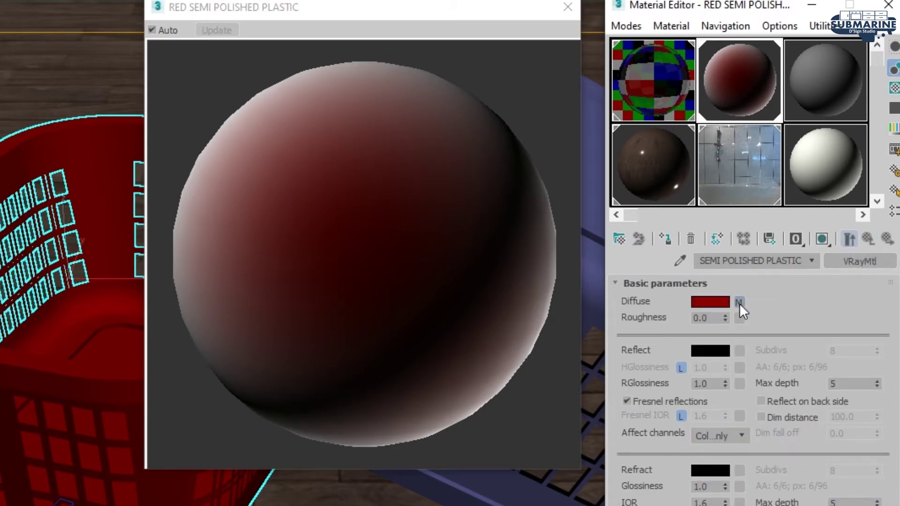
left_click(739, 303)
right_click(638, 343)
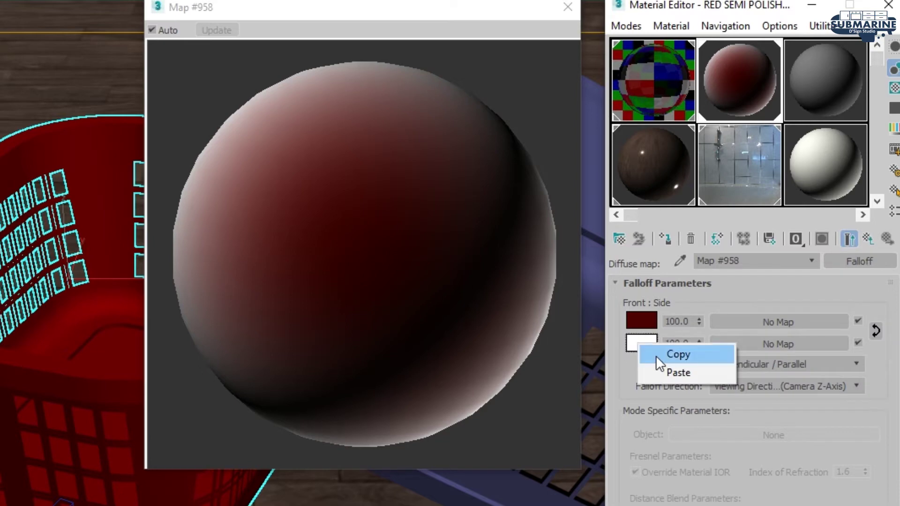
left_click(701, 373)
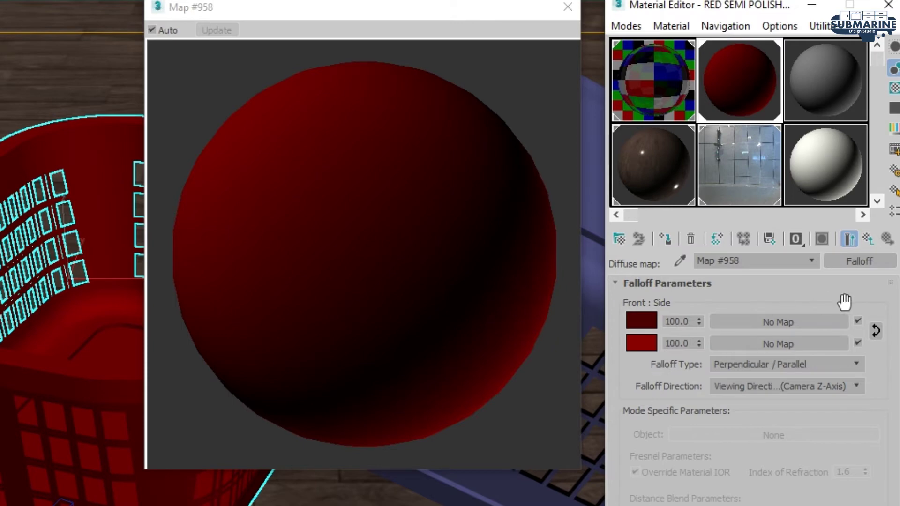
left_click(867, 239)
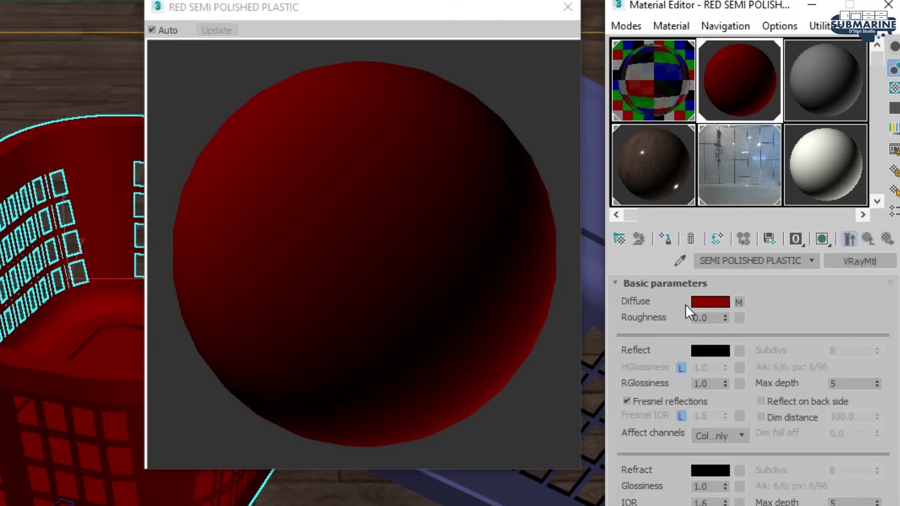
left_click(701, 349)
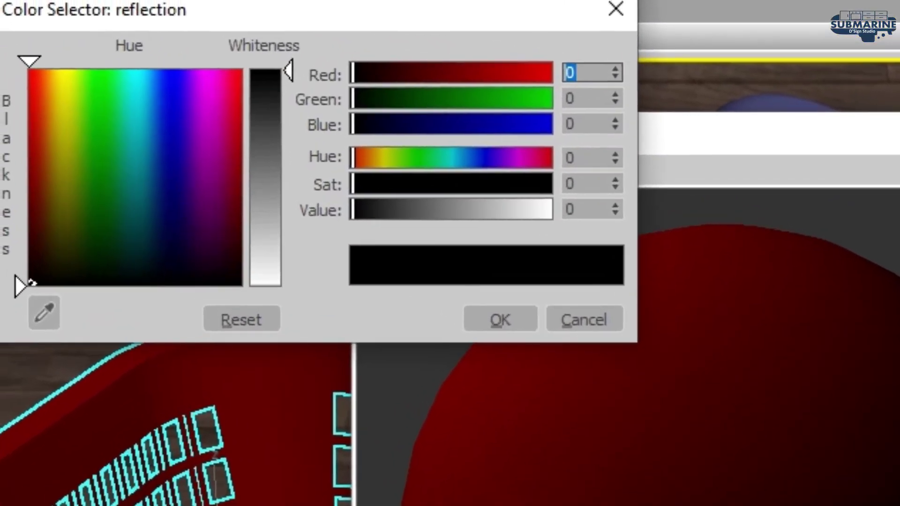
Step: Set the reflection colour to dark grey RGB 30, 30, 30
type("30")
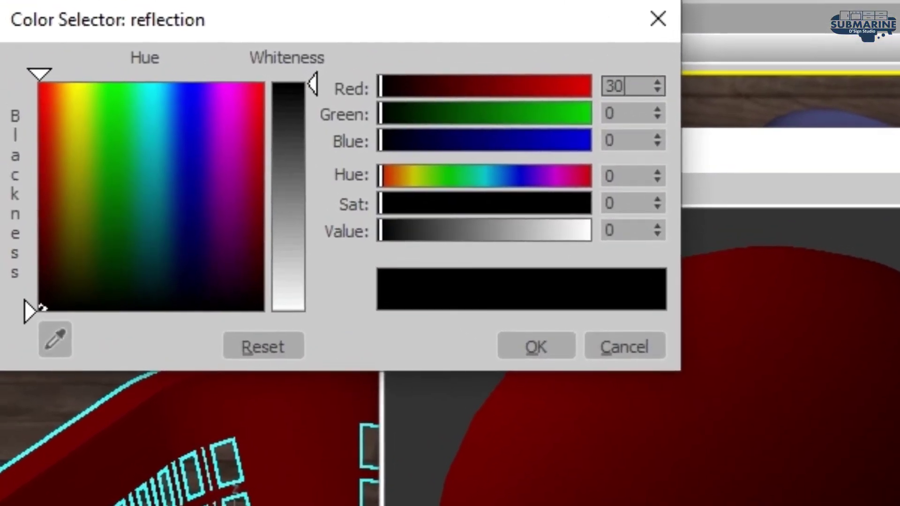
key("Tab")
type("30")
key("Tab")
type("30")
key("Return")
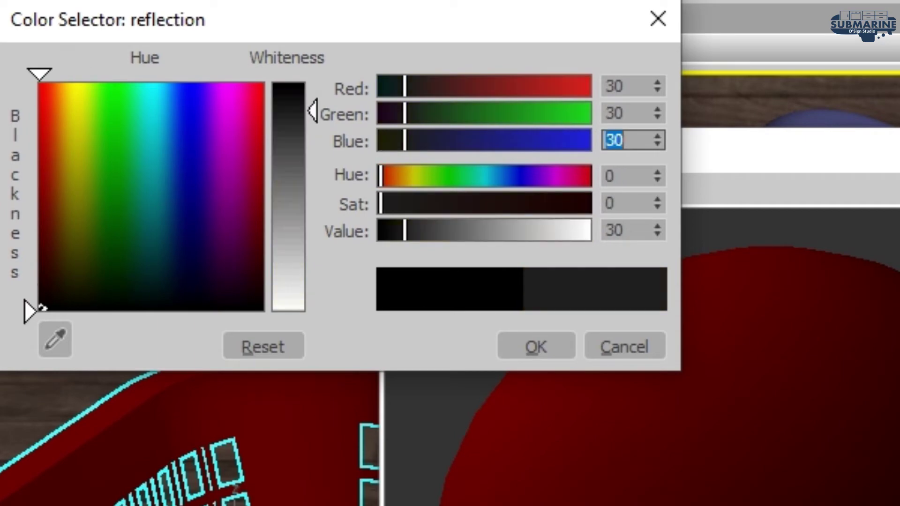
left_click(511, 354)
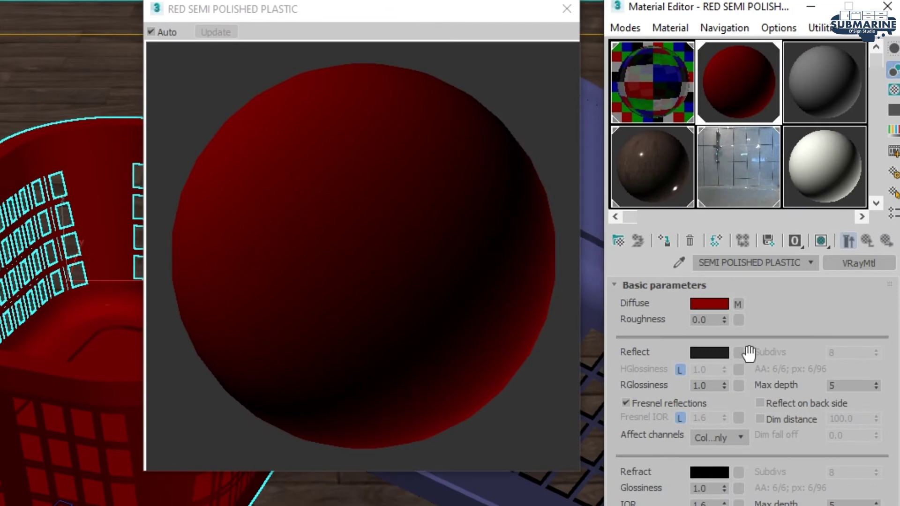
Step: Add a Falloff reflection map with a black front and 120 grey side colour
left_click(741, 352)
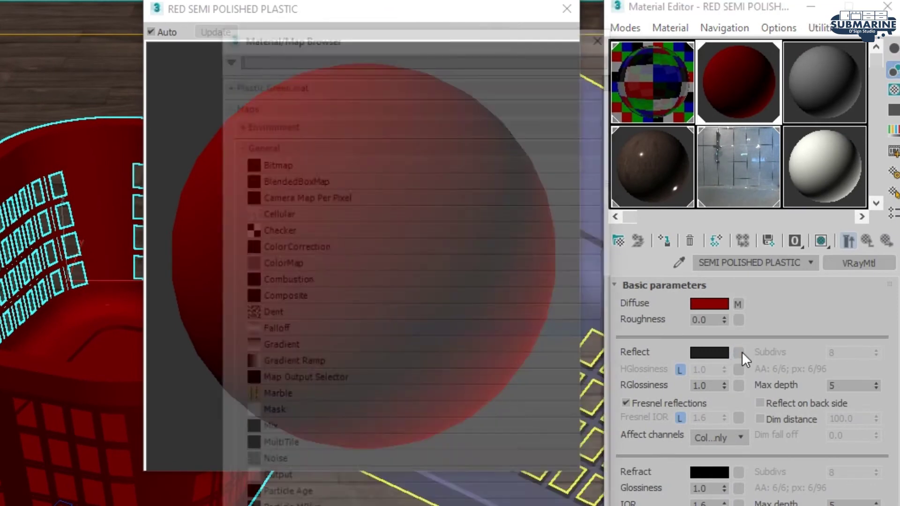
double_click(276, 328)
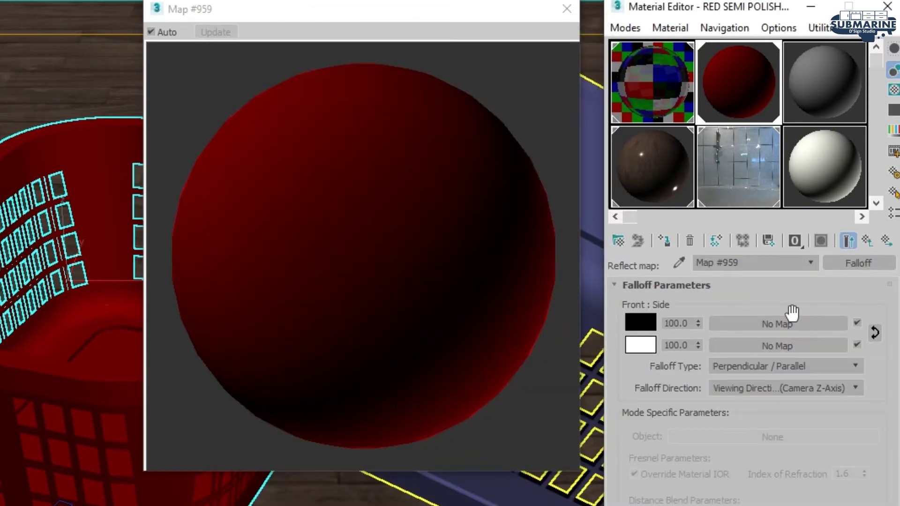
left_click(644, 325)
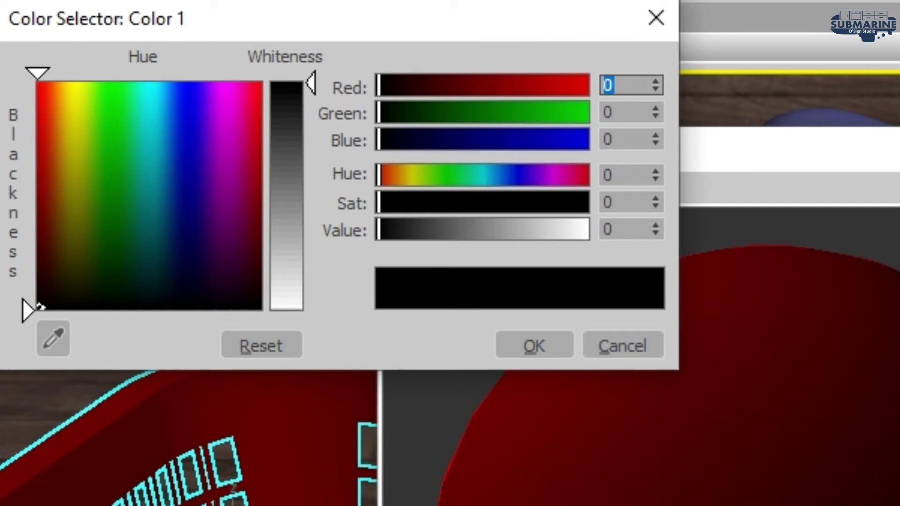
left_click(537, 352)
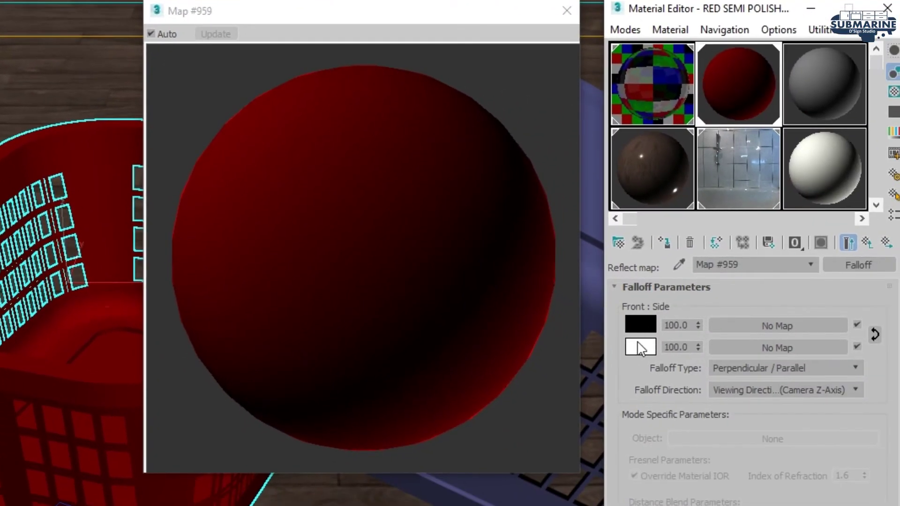
left_click(641, 349)
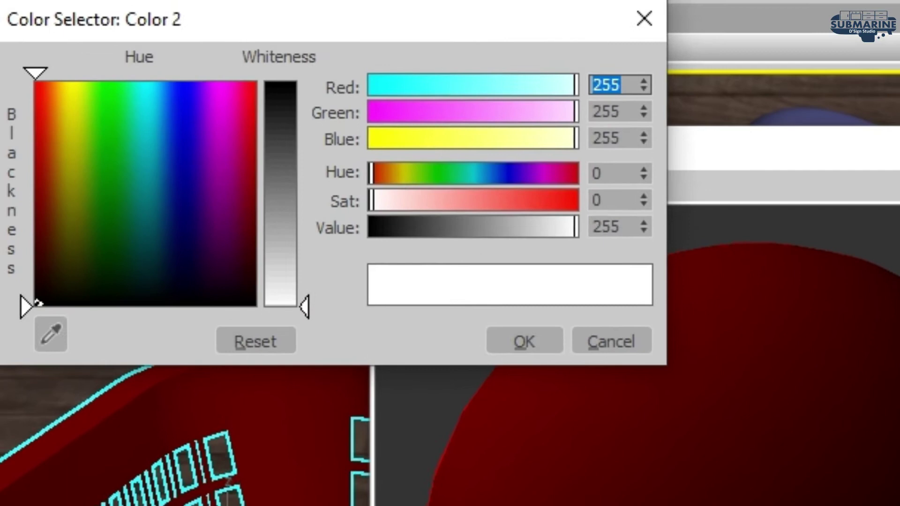
type("120")
key("Tab")
type("120")
key("Tab")
type("120")
key("Return")
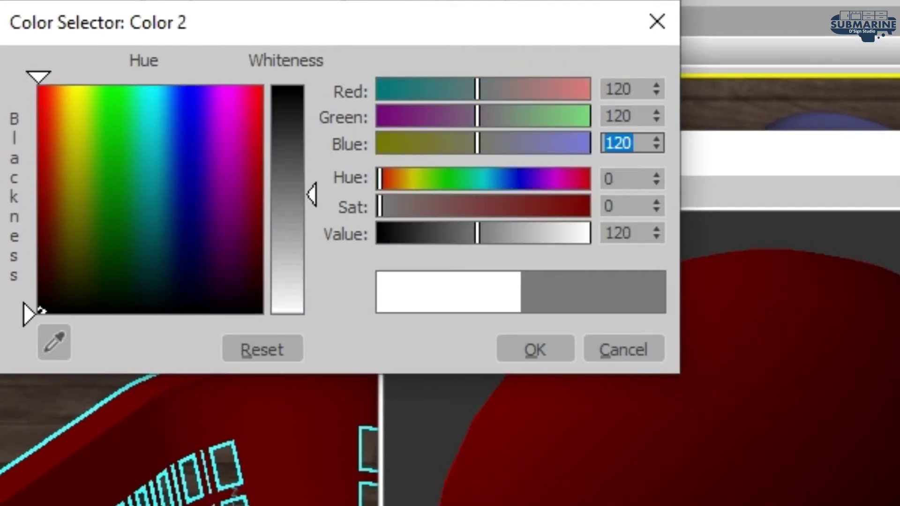
left_click(554, 358)
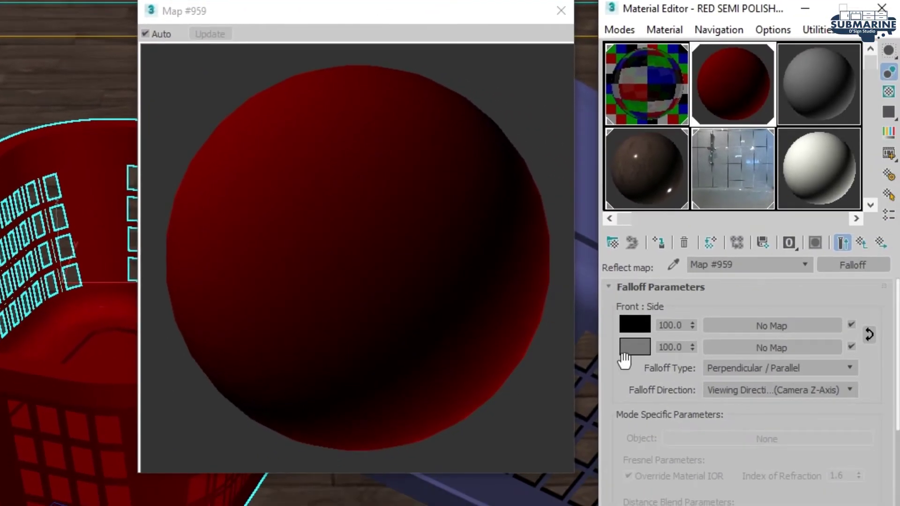
Step: Return to the parent material, unlock highlight glossiness and enter 0.4
left_click(860, 242)
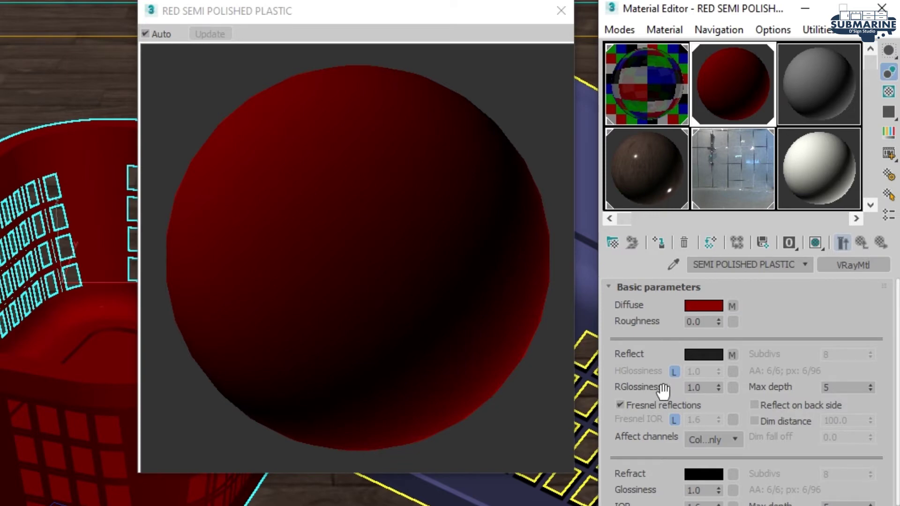
left_click(674, 373)
type(".4")
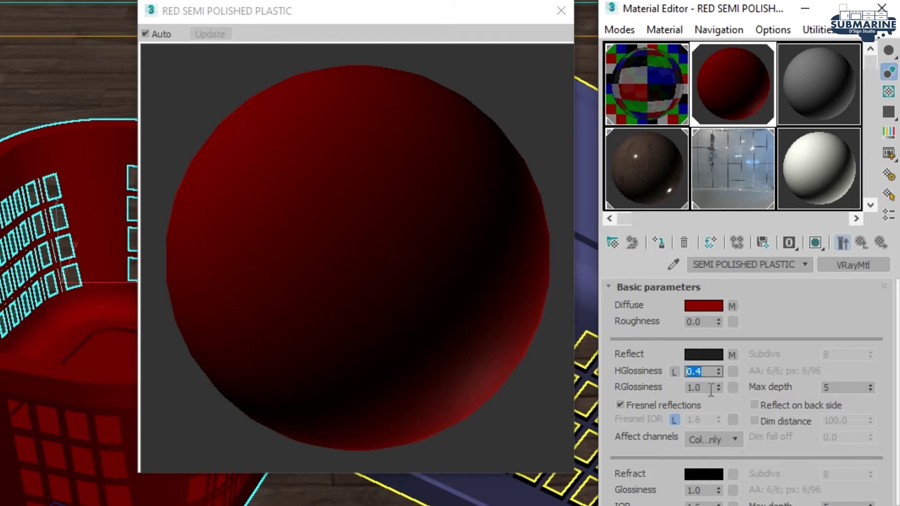
Step: Set highlight glossiness 0.4, reflection glossiness 0.6, and turn off Fresnel reflections
key("Tab")
type(".")
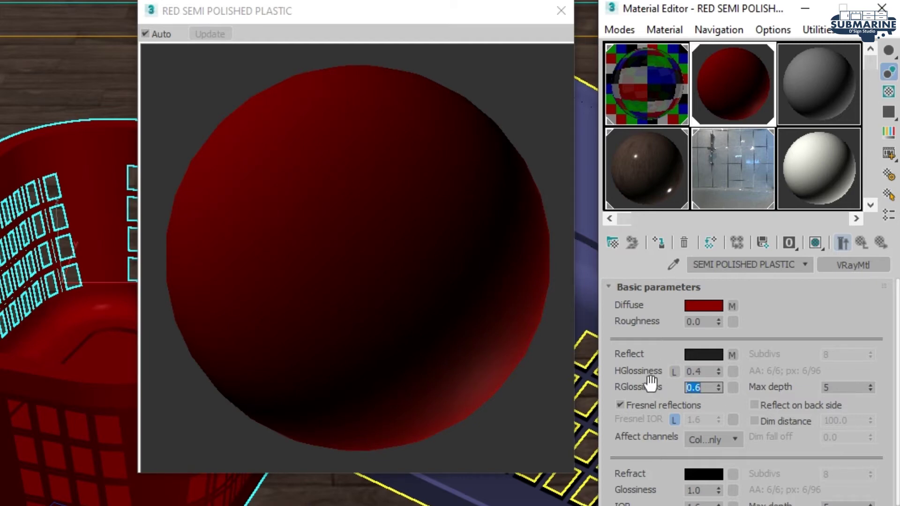
left_click(621, 405)
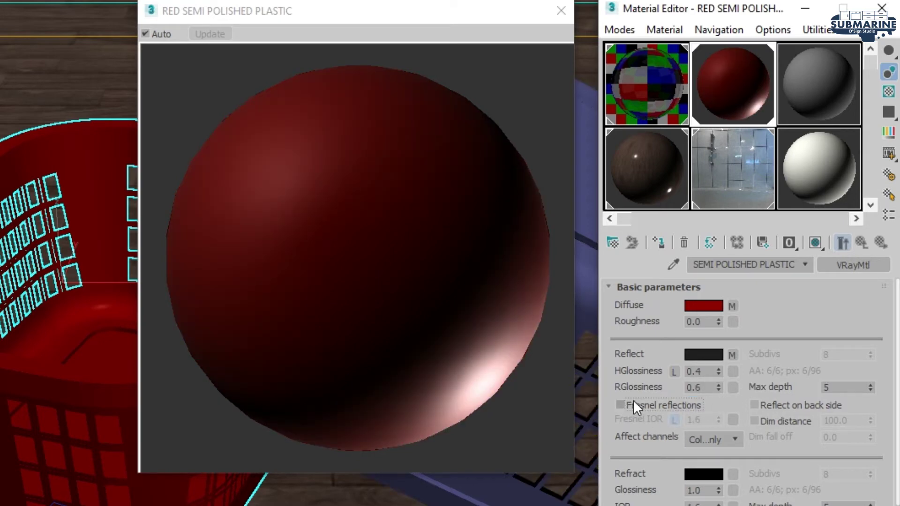
left_click_drag(764, 448, 760, 237)
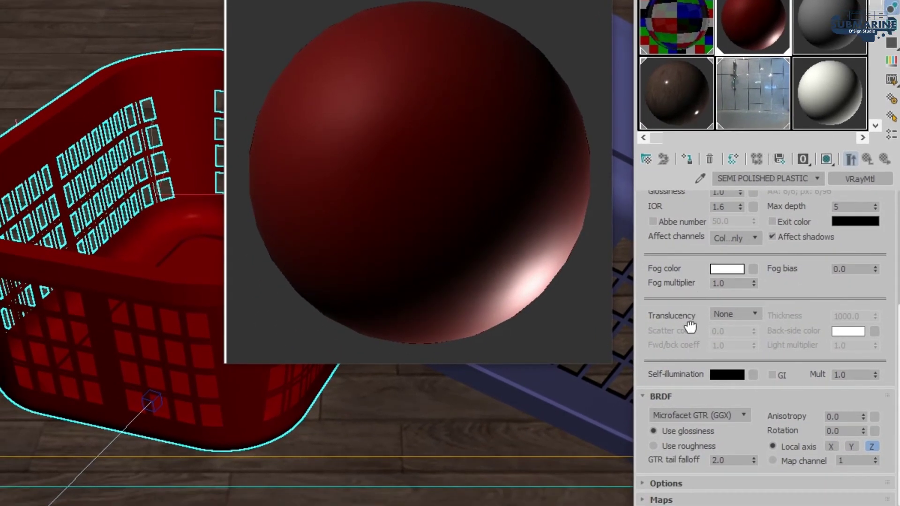
Step: Set the BRDF shading model to Blinn with anisotropy 0.6
left_click(724, 415)
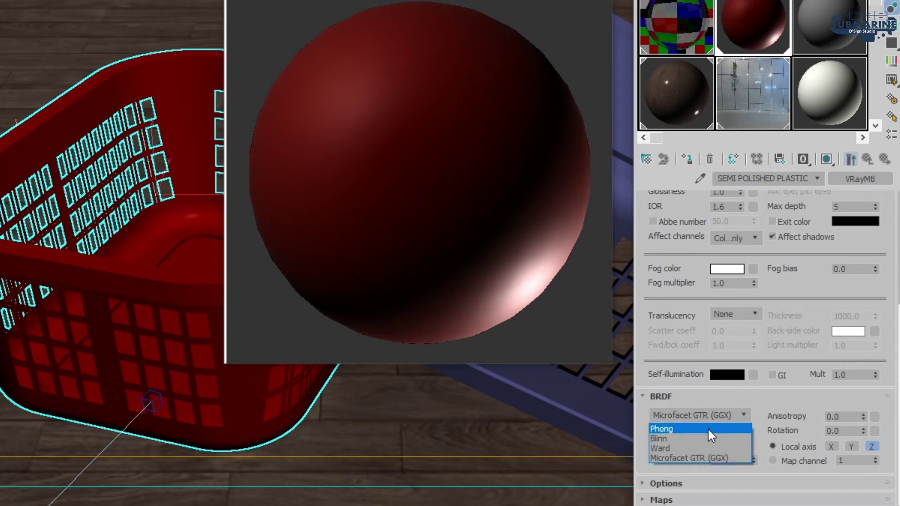
left_click(698, 438)
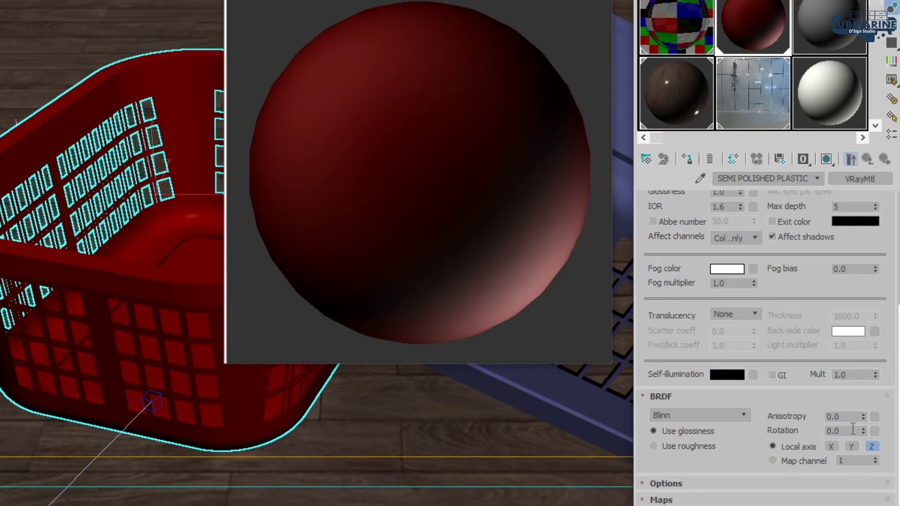
left_click_drag(855, 417, 770, 416)
type("0.6")
key("Return")
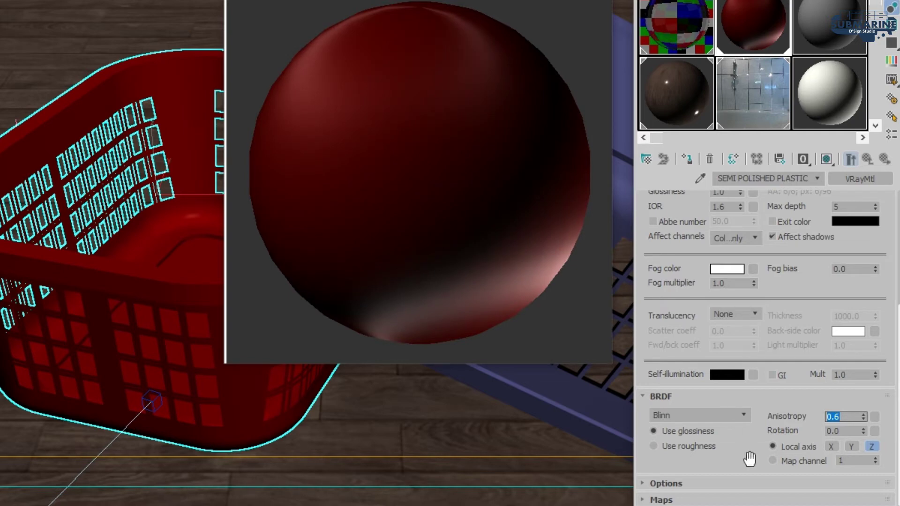
left_click(731, 461)
Step: In Options, turn off Fog system units scaling and Glossy Fresnel
left_click(698, 485)
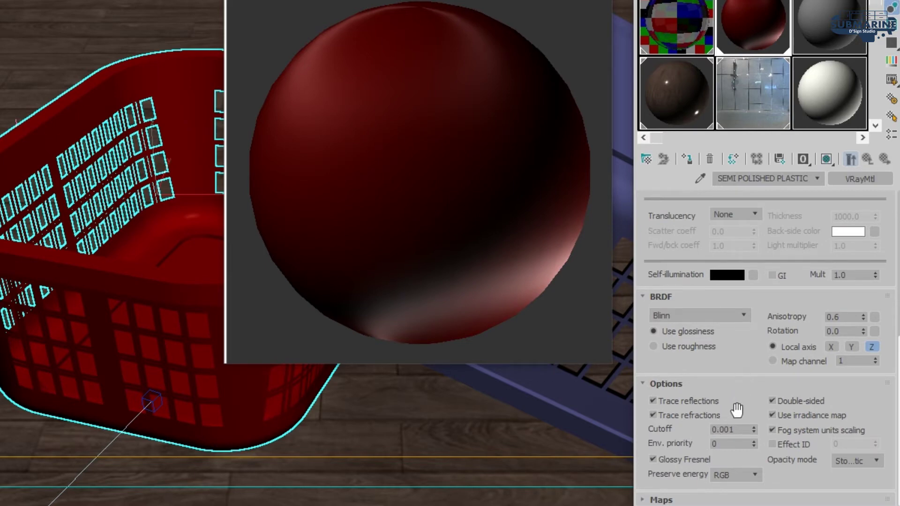
left_click(732, 430)
left_click(791, 434)
left_click(698, 457)
left_click_drag(724, 349, 733, 466)
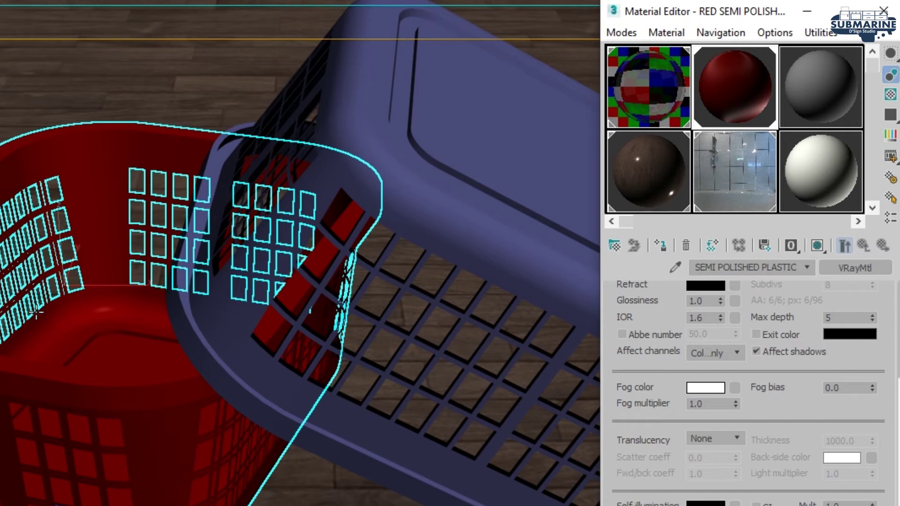
Step: Copy the red material onto the grey sample slot and rename it LEMON LIME SEMI POLISHED
left_click_drag(730, 77, 817, 87)
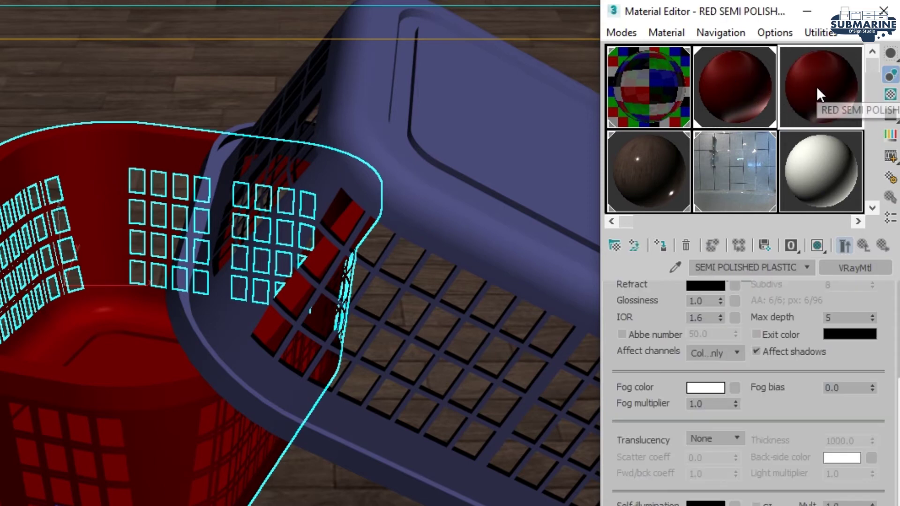
left_click(731, 268)
key("Delete")
key("Delete")
key("Delete")
key("Delete")
type("LEMON G")
key("BackSpace")
type("LIME")
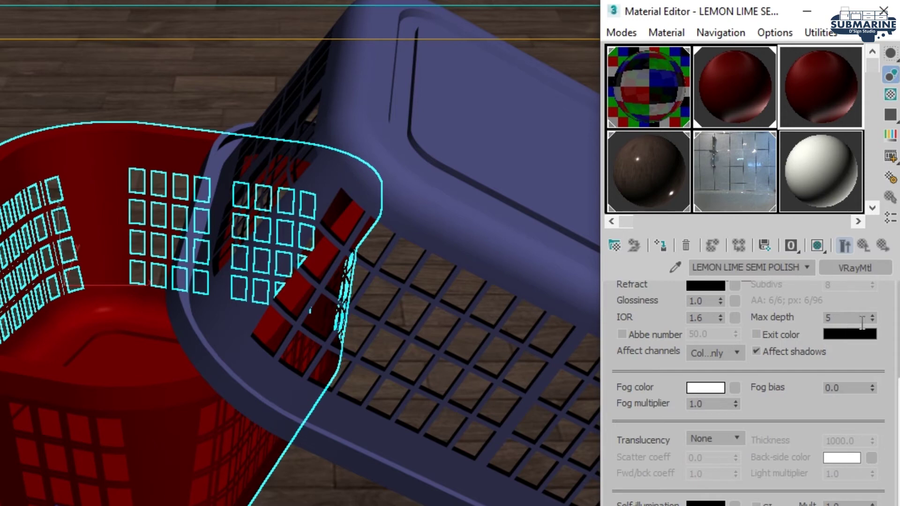
left_click_drag(867, 306, 865, 449)
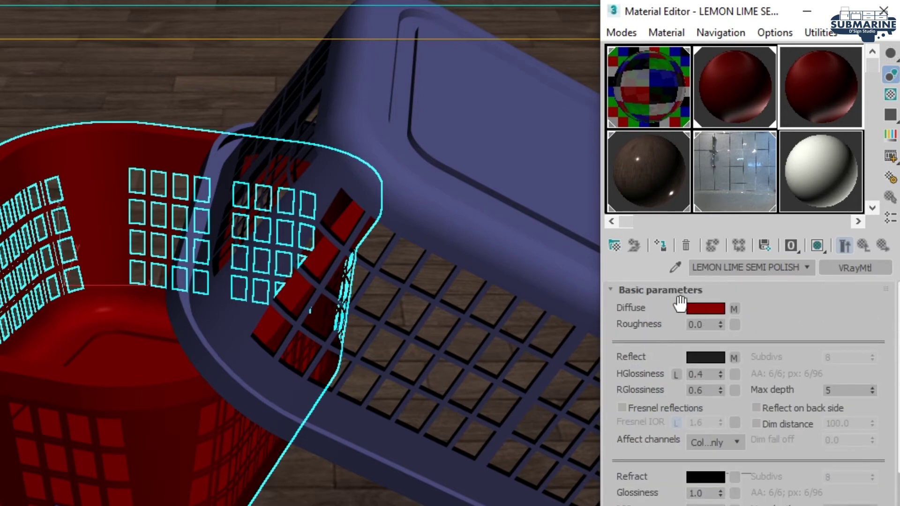
Step: Set the copy's diffuse to lemon yellow (227, 255, 0) and assign it to the second basket
left_click(716, 311)
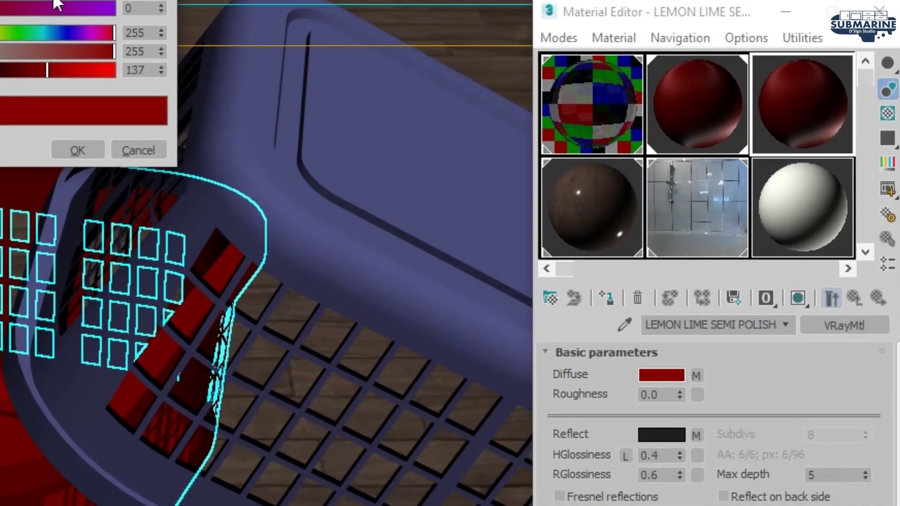
left_click_drag(127, 1, 368, 14)
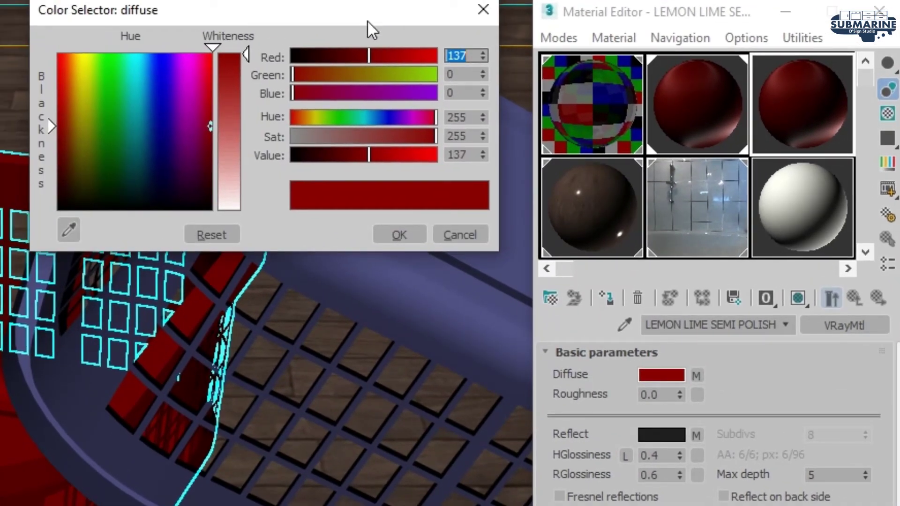
type("227")
key("Tab")
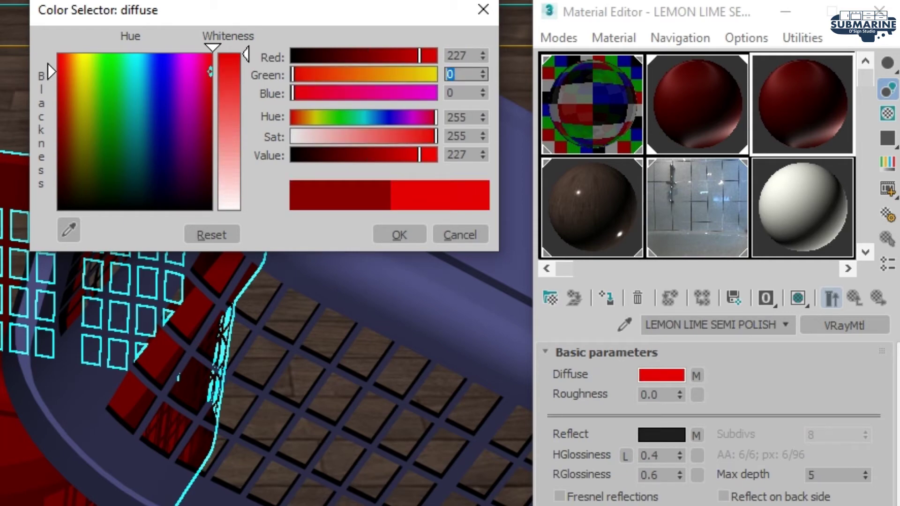
type("255")
key("Return")
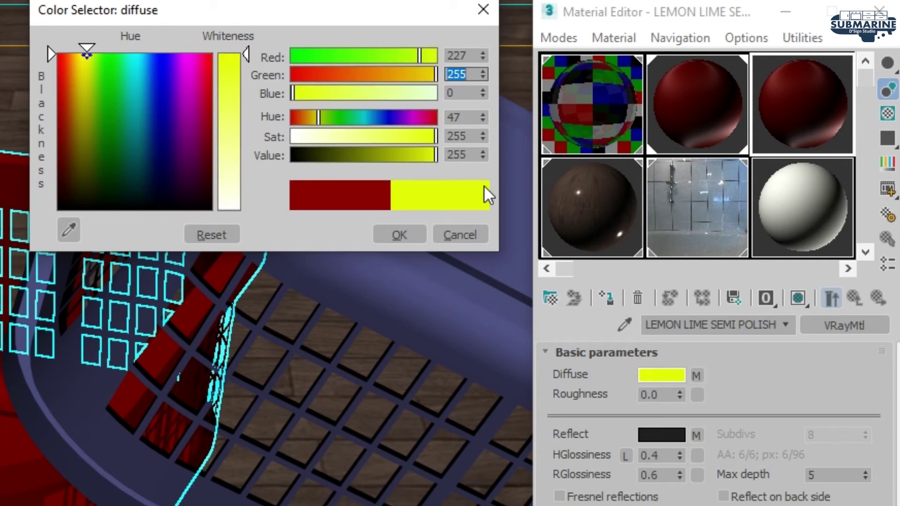
left_click(388, 231)
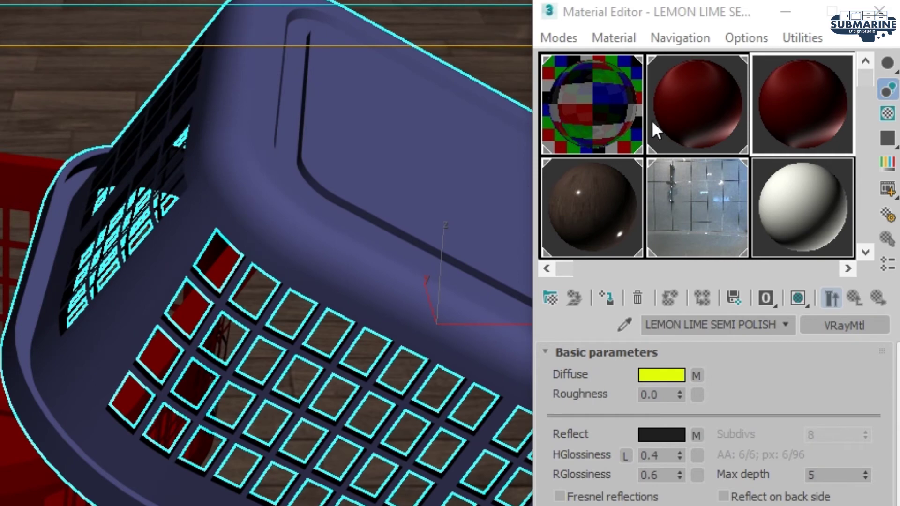
left_click(615, 297)
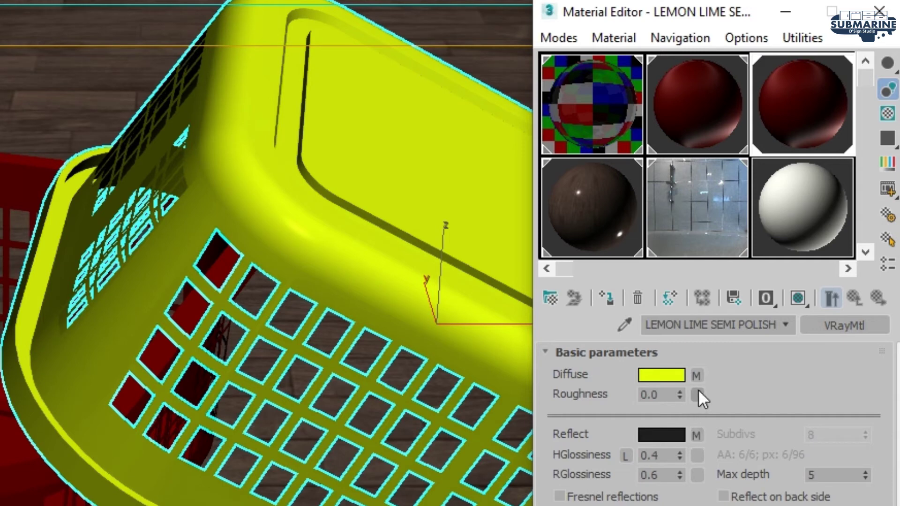
left_click(697, 375)
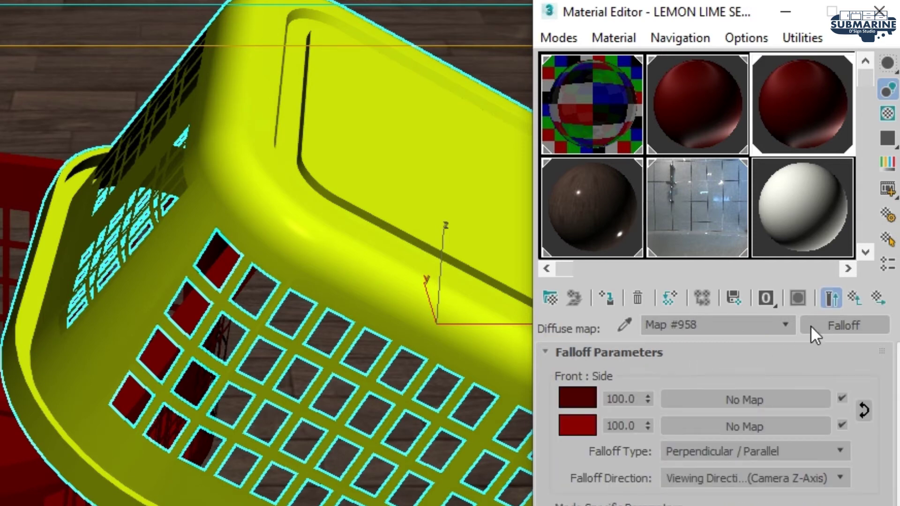
Step: Copy the yellow diffuse into the Falloff map's side and front colours
left_click(854, 299)
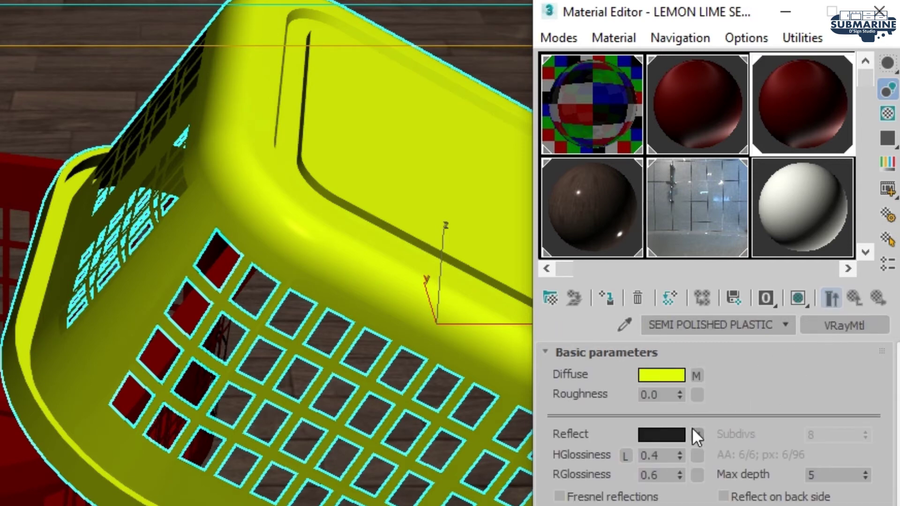
right_click(680, 375)
left_click(725, 388)
left_click(696, 377)
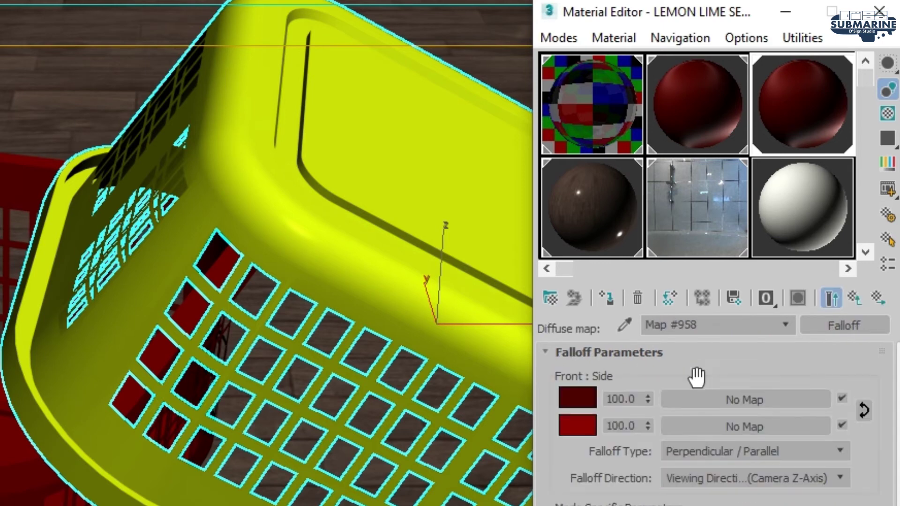
right_click(575, 426)
left_click(612, 463)
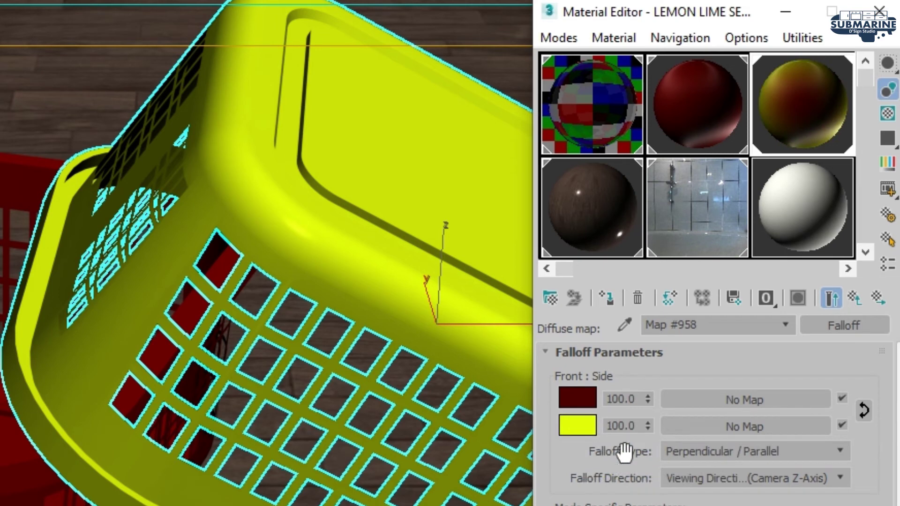
left_click_drag(580, 429, 578, 395)
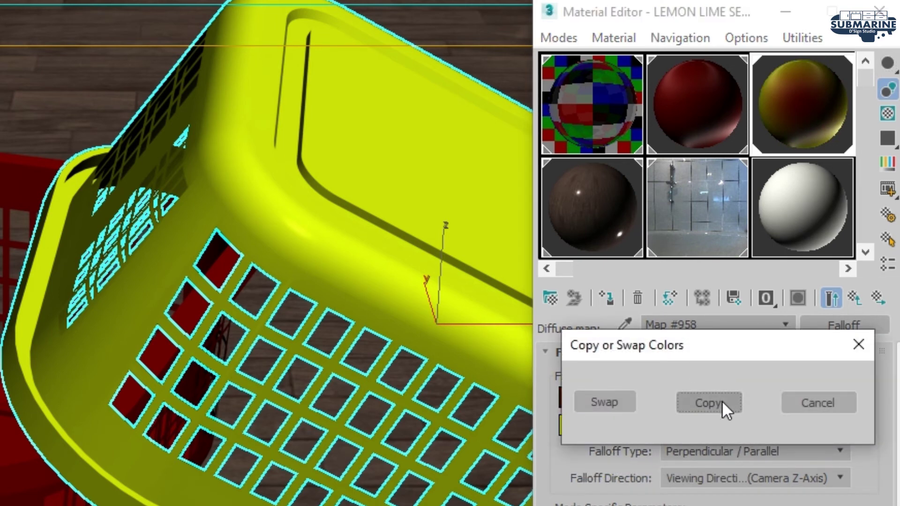
left_click(708, 402)
Step: Darken the Falloff front colour to near-black olive (24, 27, 0) and close the Material Editor
left_click(581, 399)
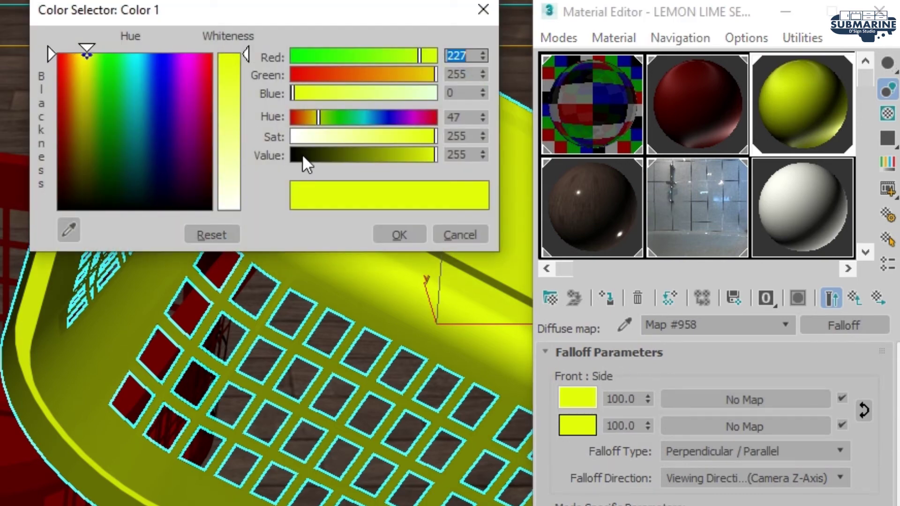
left_click_drag(311, 154, 302, 156)
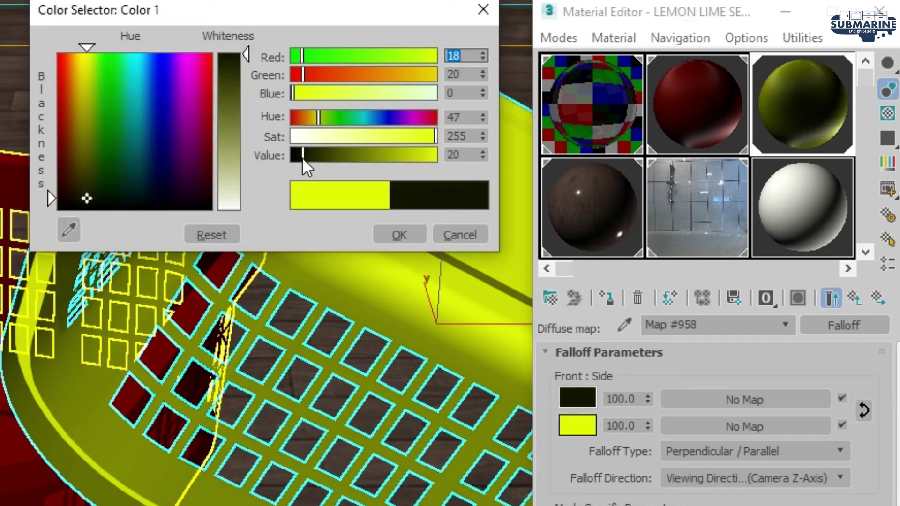
left_click_drag(302, 157, 305, 156)
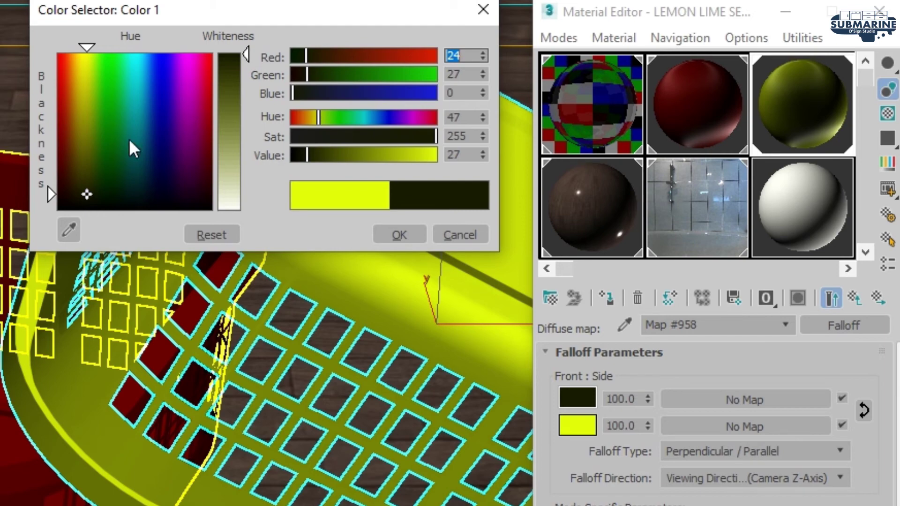
left_click(402, 236)
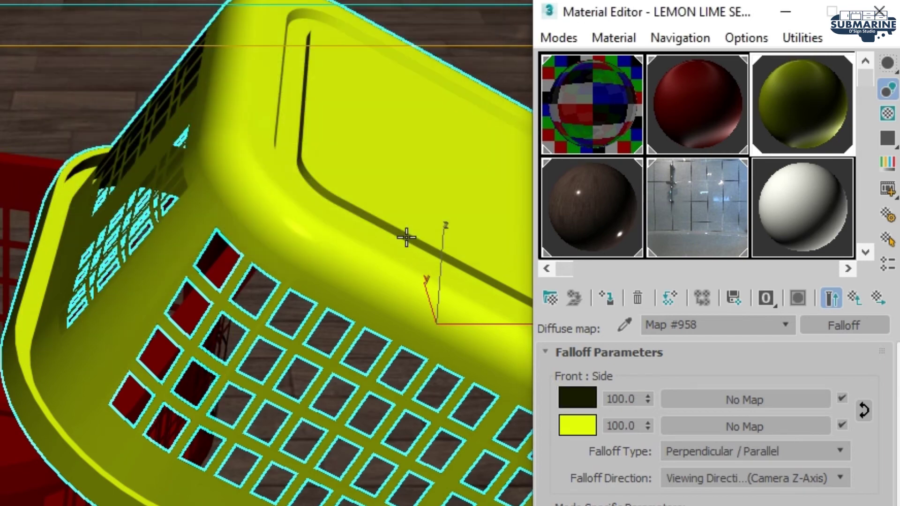
left_click(880, 10)
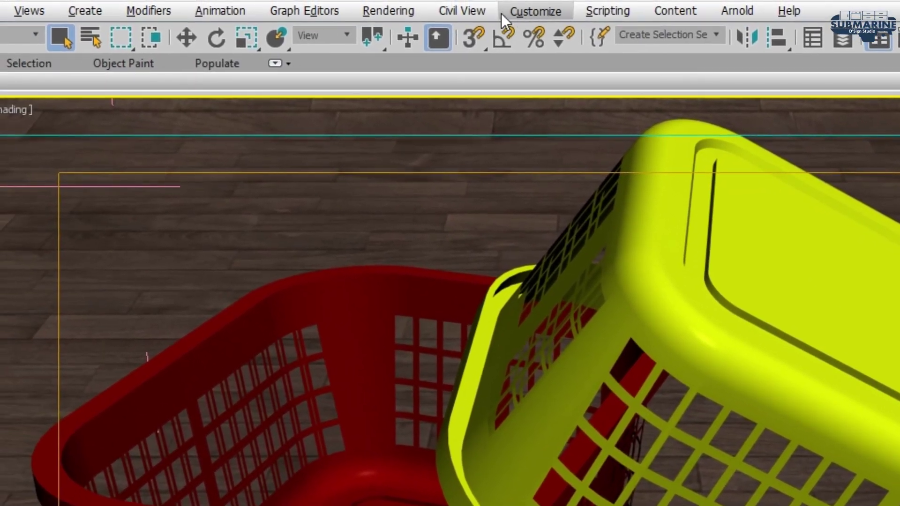
Step: In Render Setup, set the V-Ray irradiance map preset to Medium
left_click(414, 11)
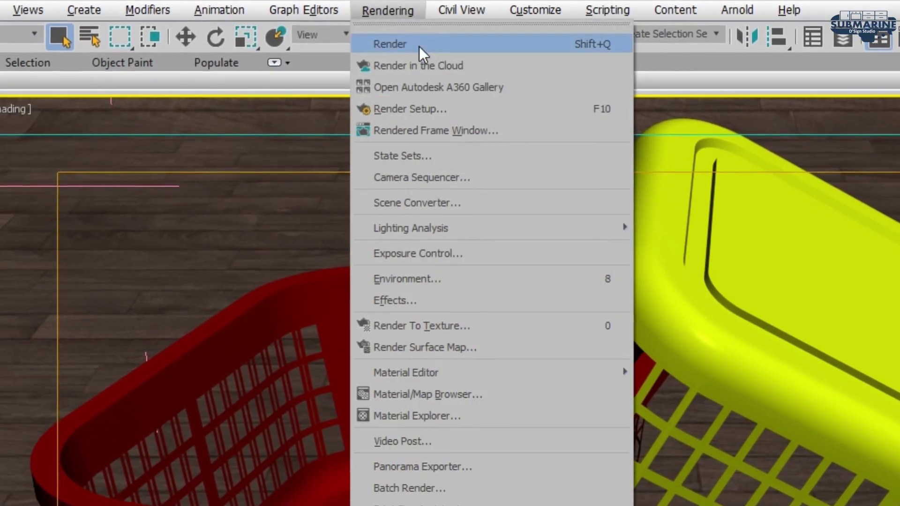
left_click(476, 106)
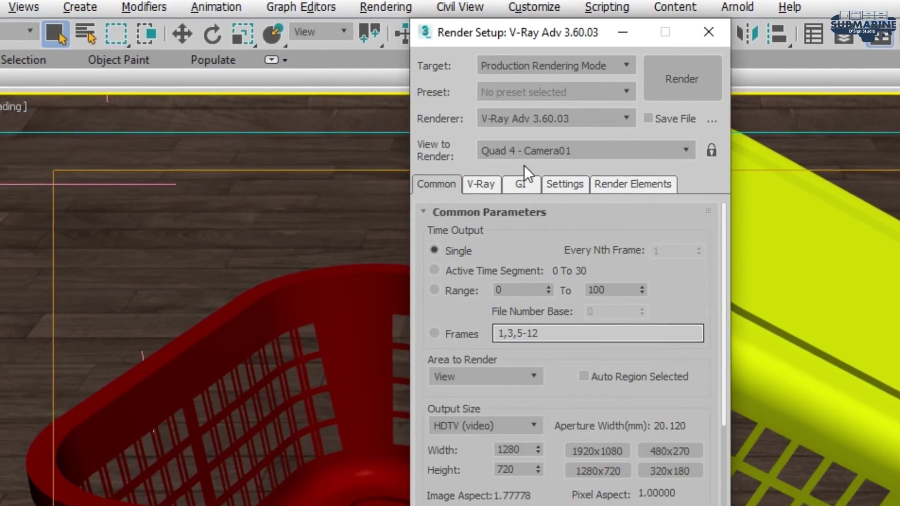
left_click(519, 184)
left_click(515, 307)
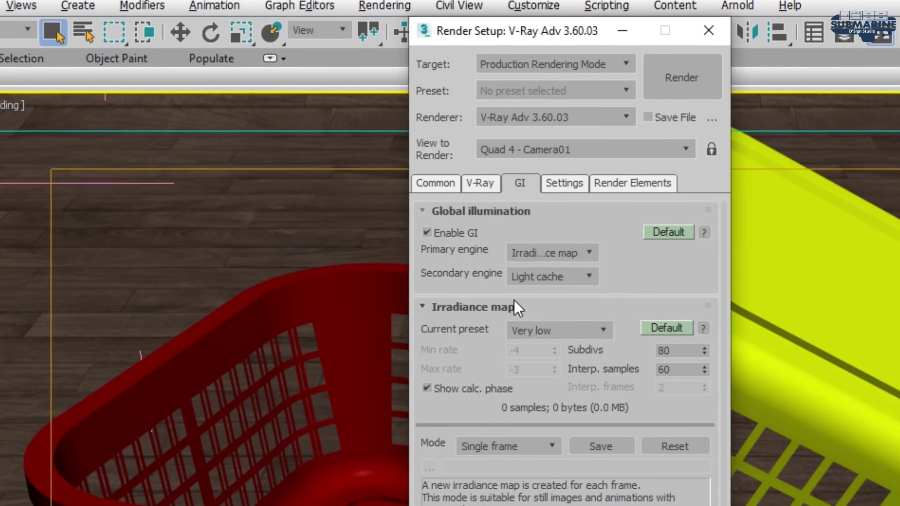
left_click(572, 330)
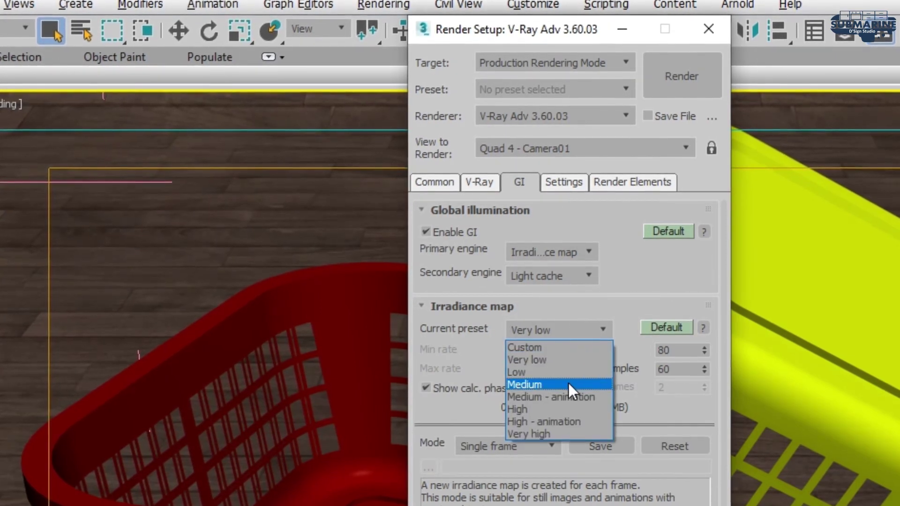
left_click(569, 383)
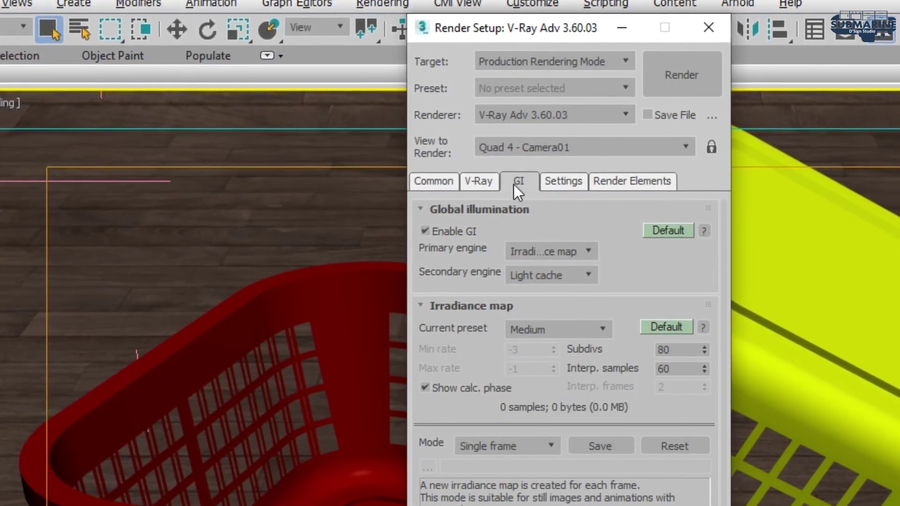
Step: Set the output size to 1920x1080 and start rendering the camera view
left_click(482, 182)
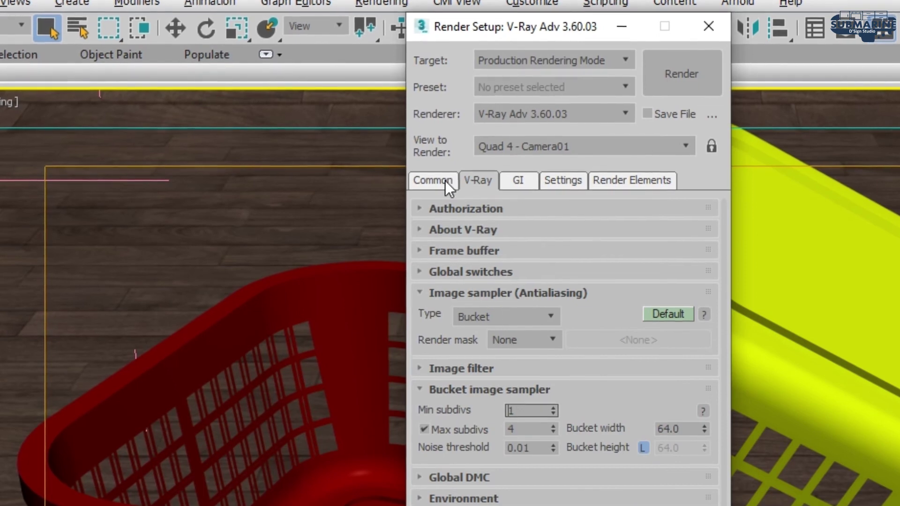
left_click(445, 181)
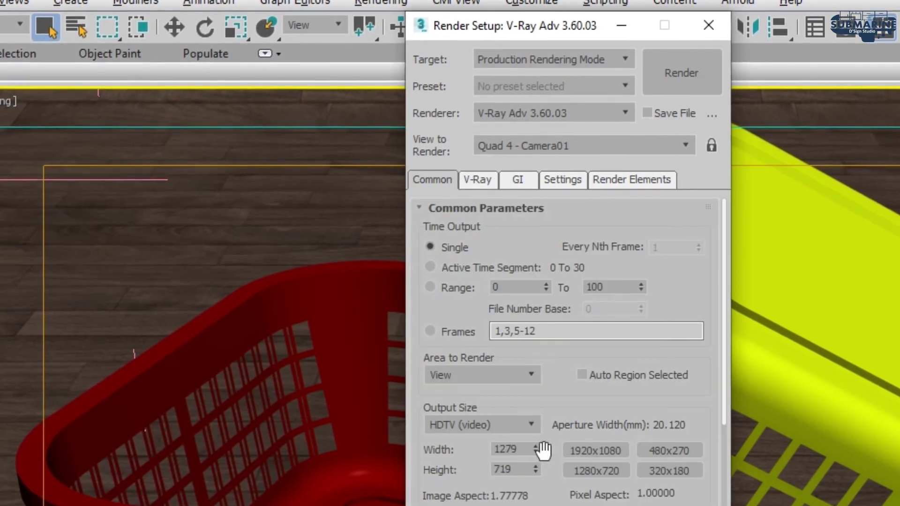
left_click(571, 449)
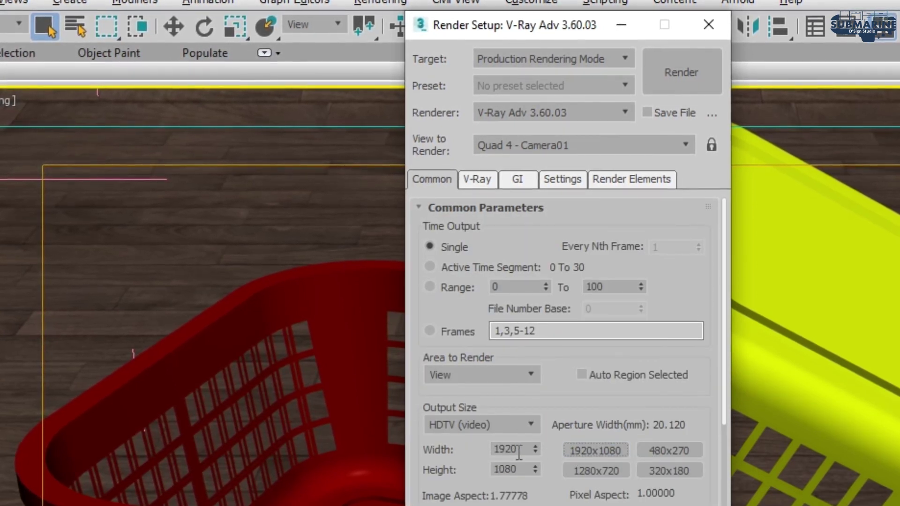
left_click(684, 65)
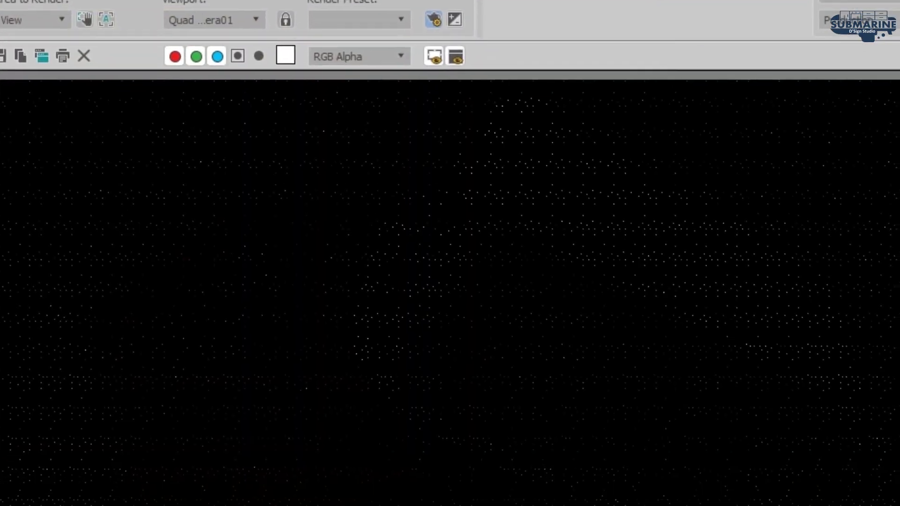